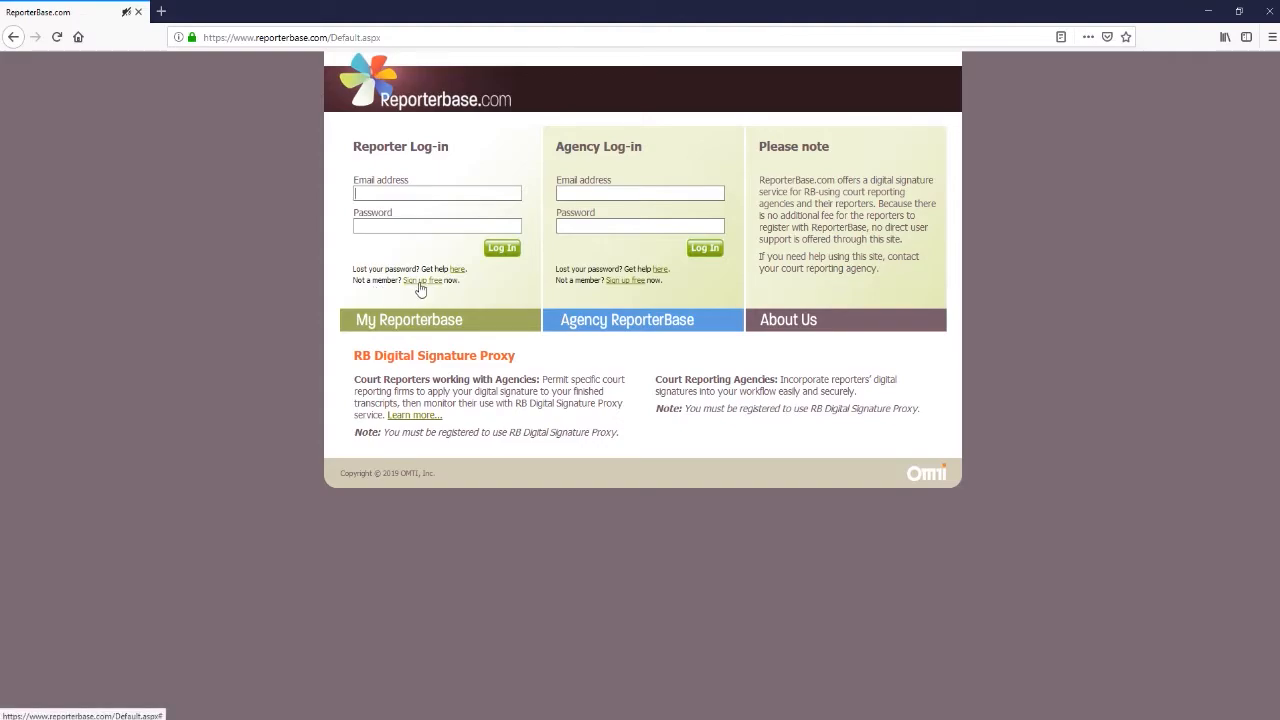
Log in to ReporterBase with the reporter e-mail and password, then go to Register Certificate.
click(449, 194)
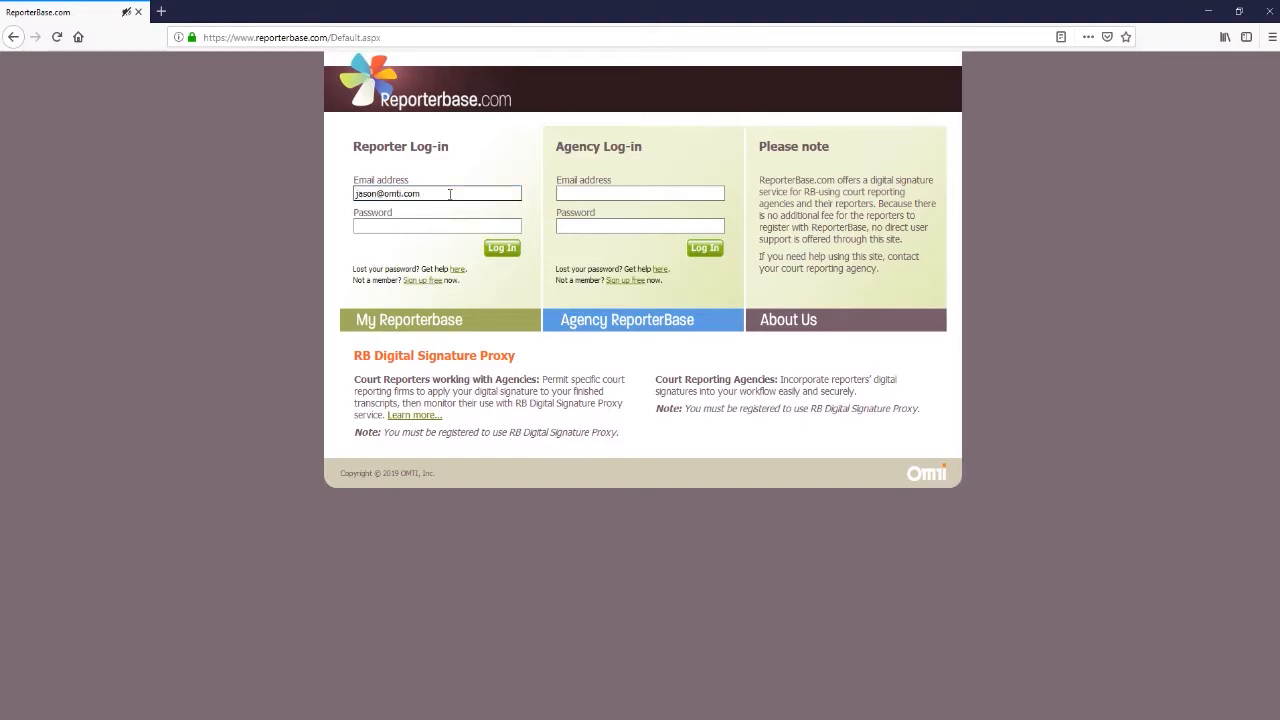
key(Tab)
text(••••••••)
key(Return)
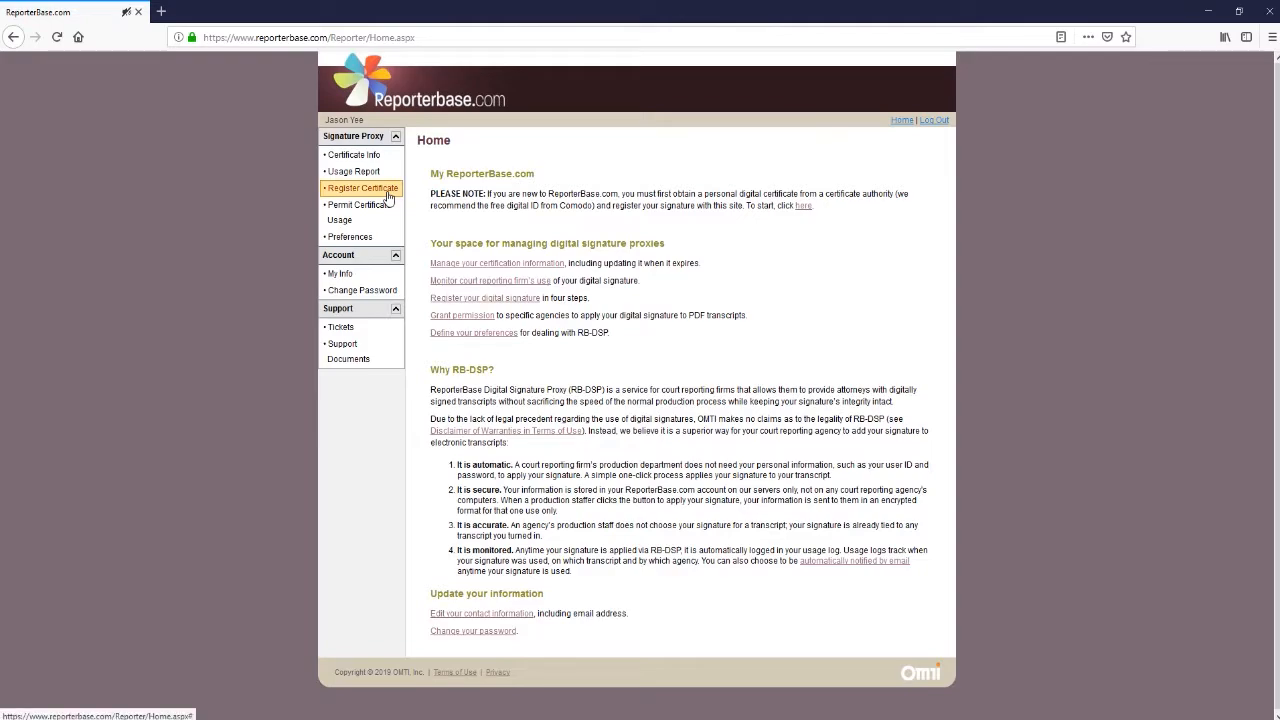
click(388, 197)
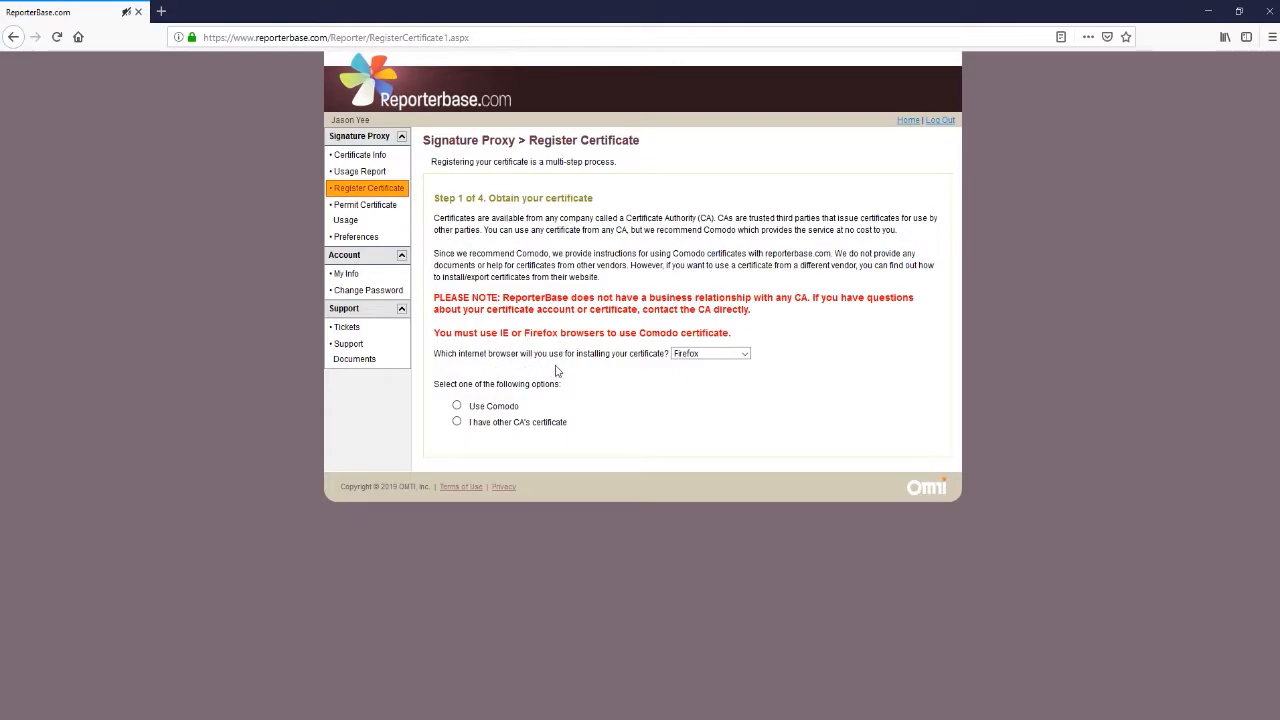
Keep Firefox as the installing browser, choose Comodo, and launch the Sectigo application in a new tab.
click(745, 355)
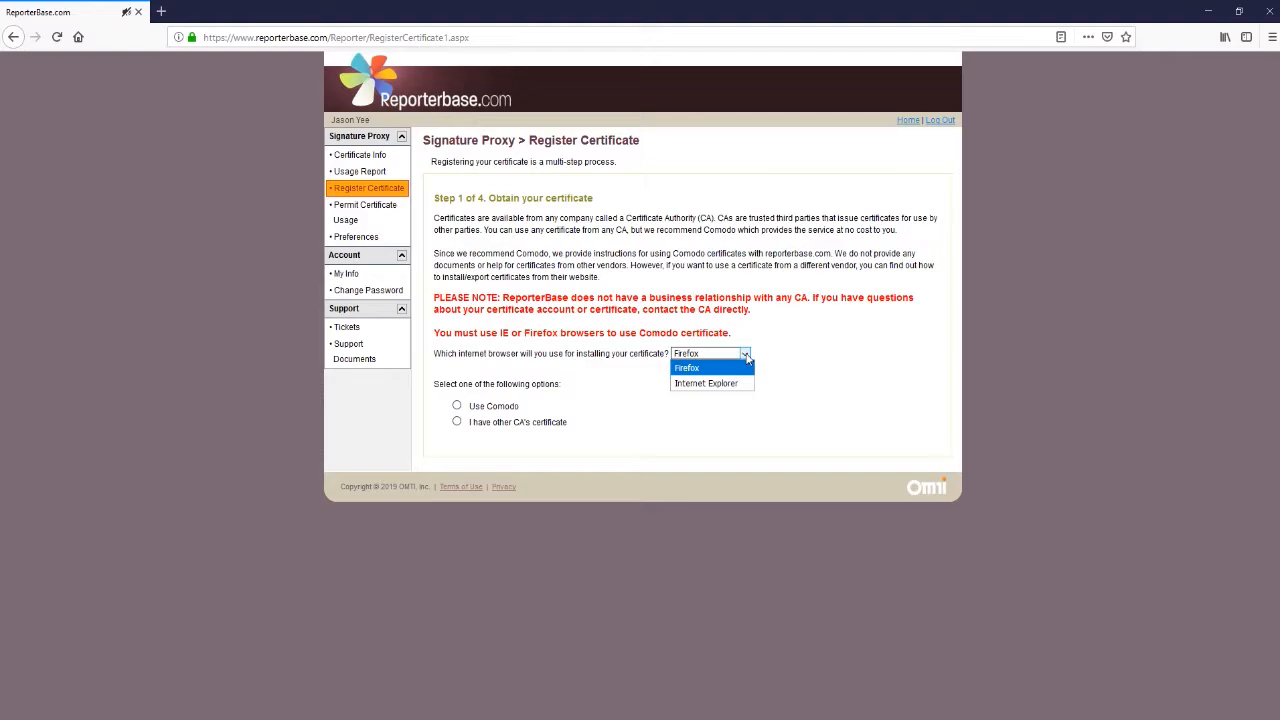
click(745, 357)
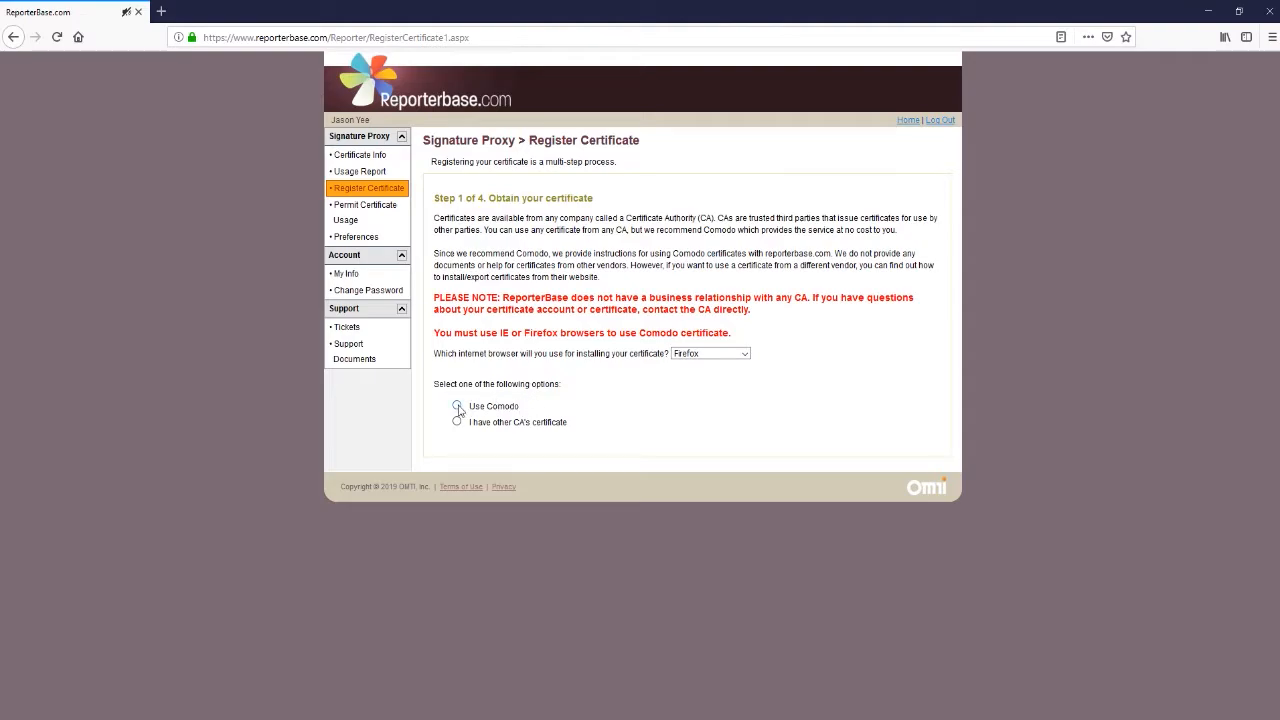
click(457, 407)
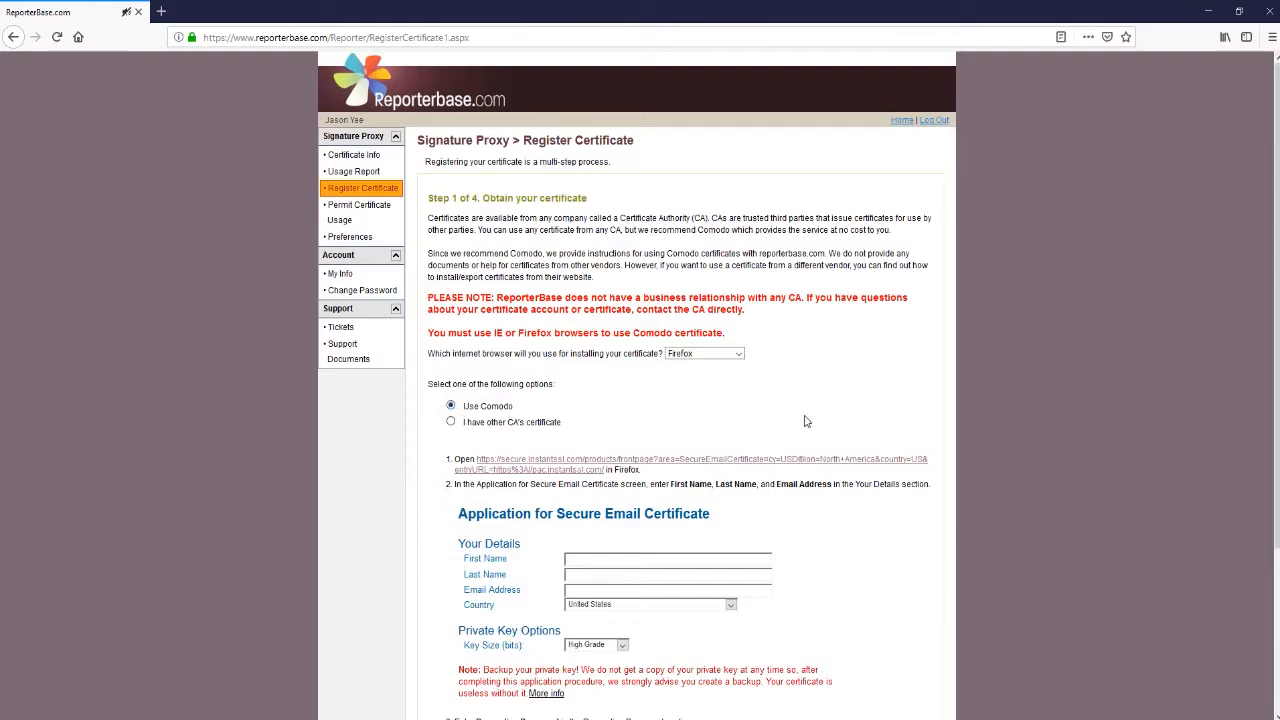
scroll(806, 421, down, 4)
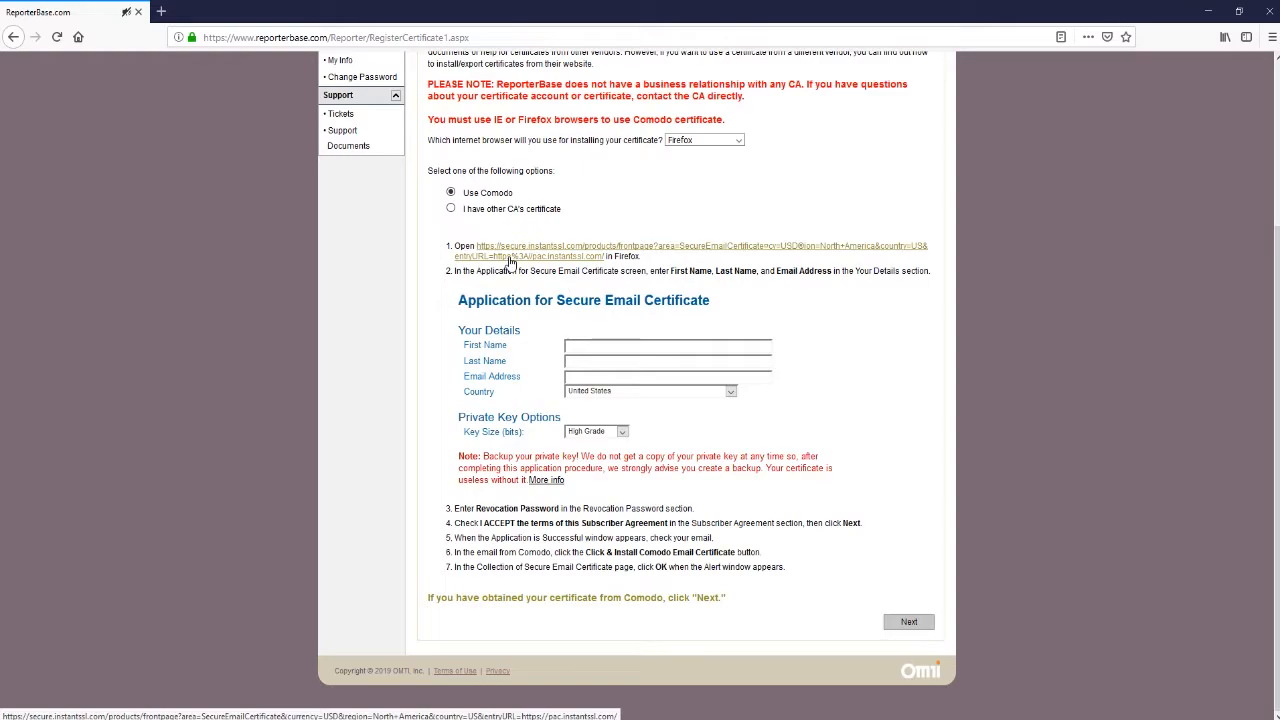
click(510, 259)
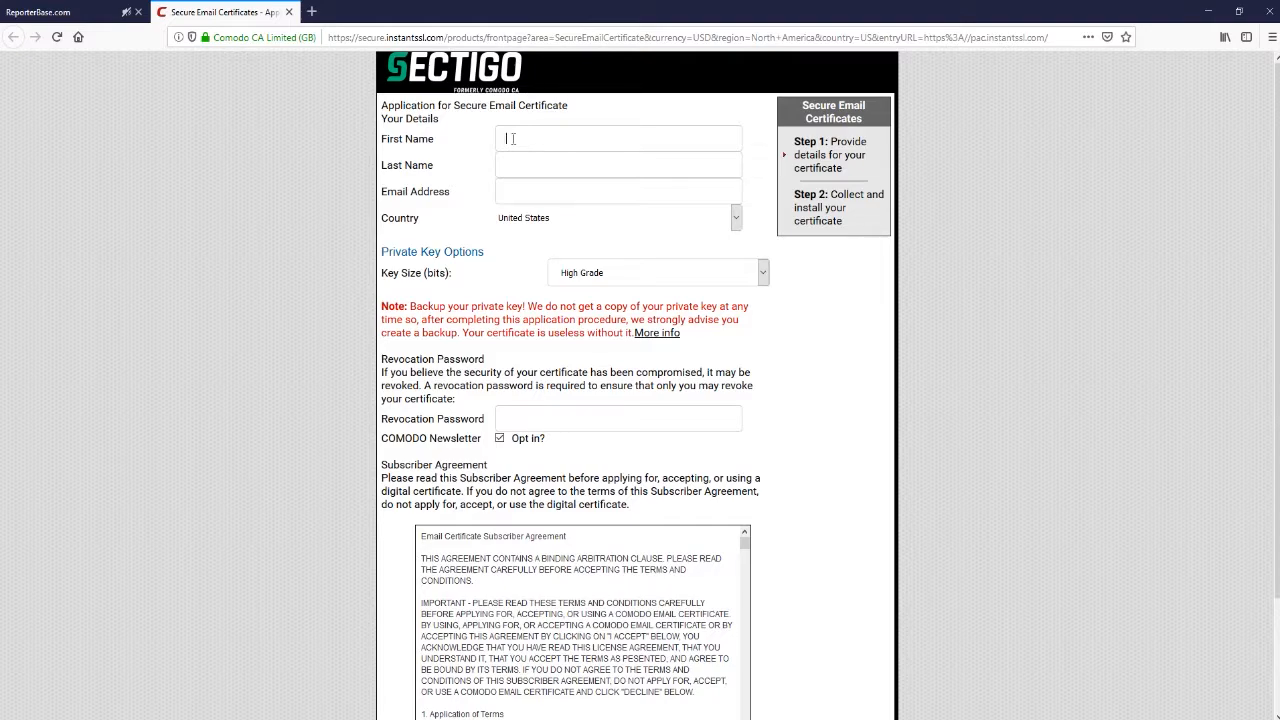
Fill in the applicant's first name, last name, e-mail address and a revocation password.
key(Tab)
key(Tab)
click(548, 424)
text(********)
Opt out of the COMODO newsletter, accept the subscriber agreement, and submit the application.
click(500, 441)
scroll(828, 507, down, 2)
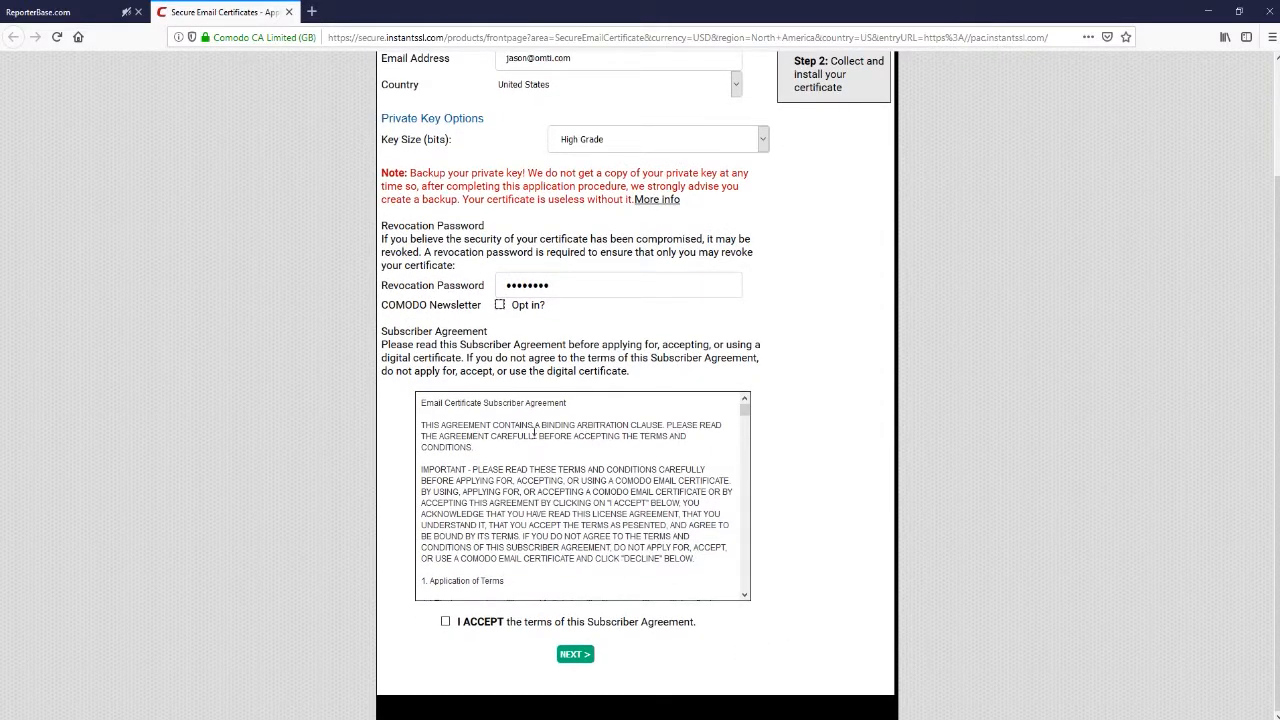
click(446, 624)
click(574, 656)
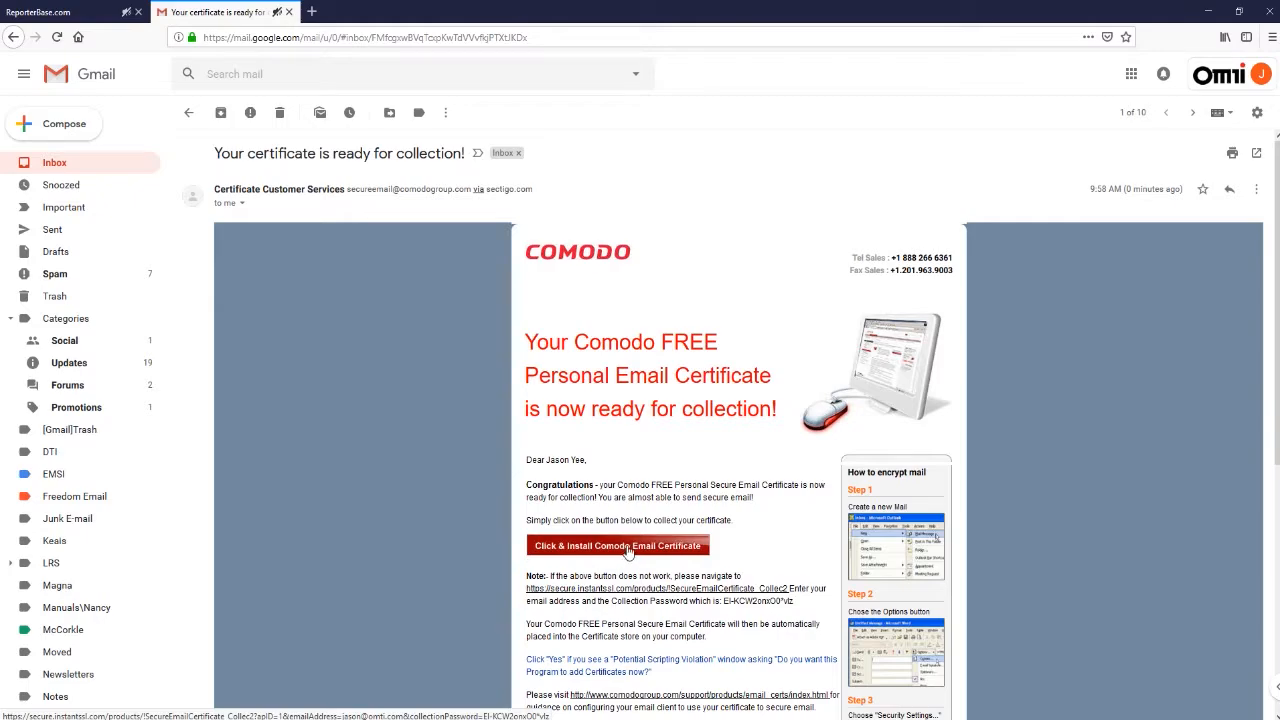
Install the Comodo email certificate from the Gmail link, dismiss the alert, and return to ReporterBase.
click(628, 553)
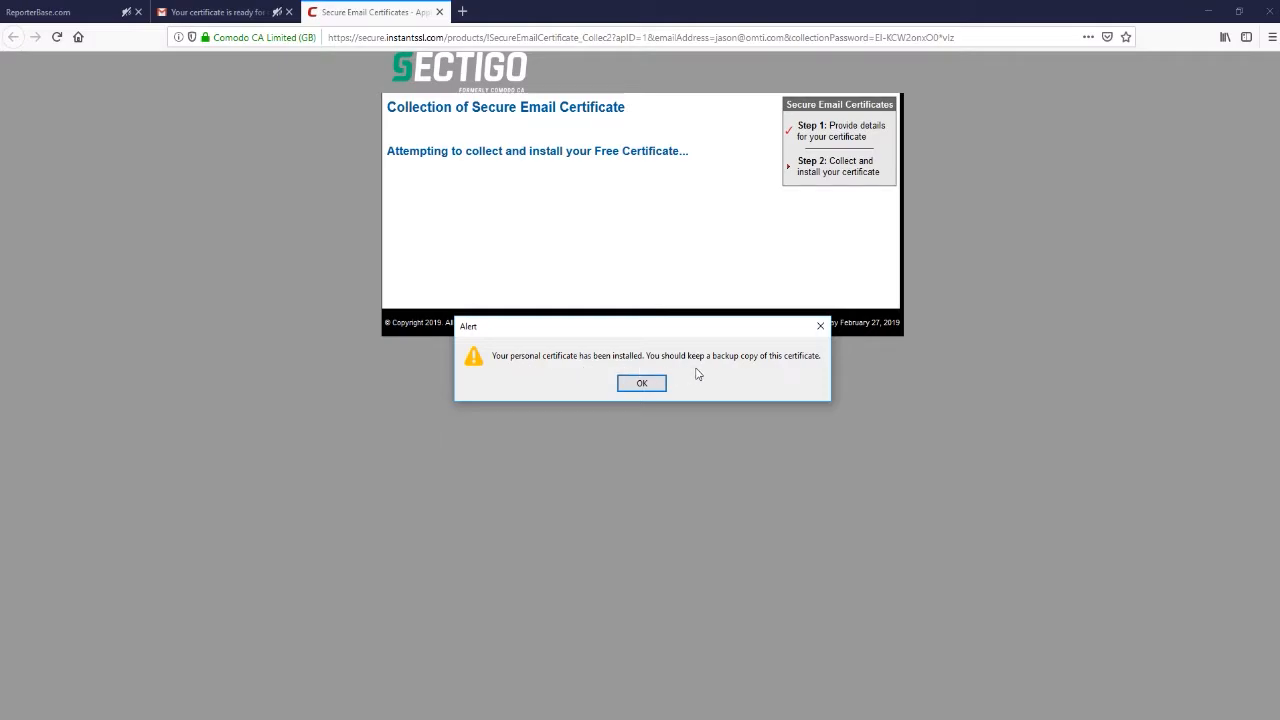
click(641, 384)
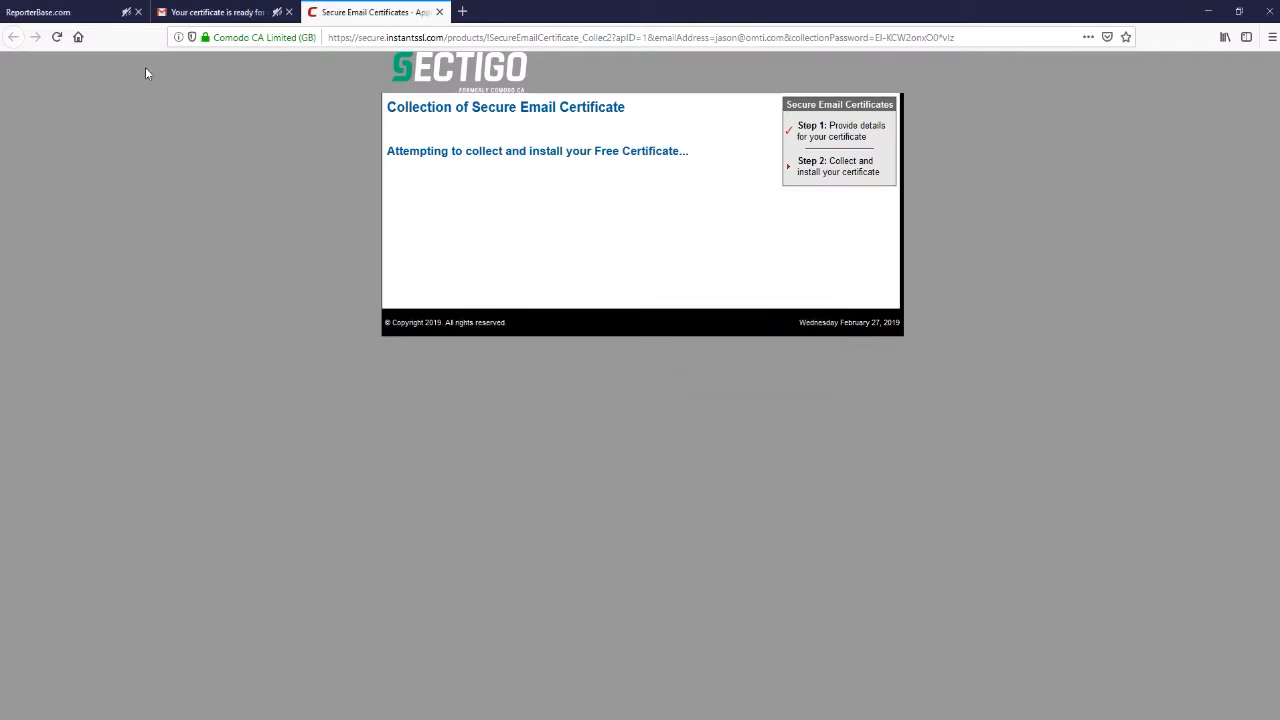
click(88, 17)
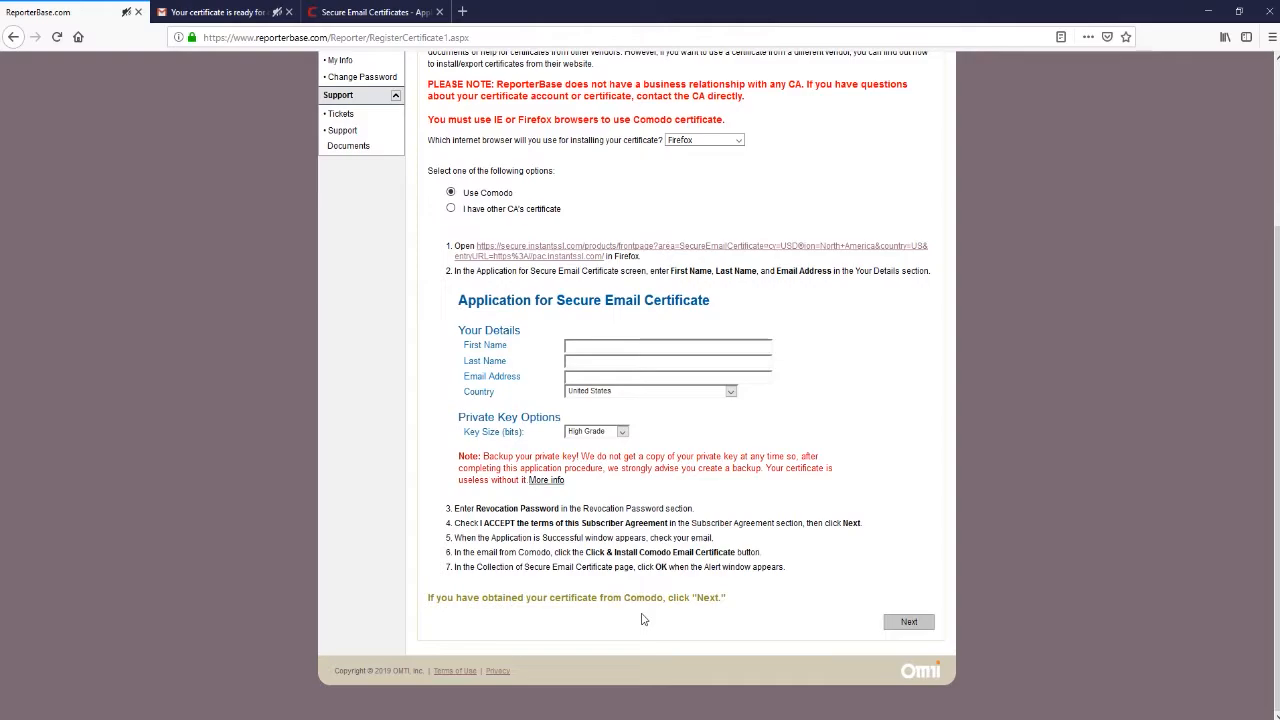
Continue to Step 2 of 4, Export your certificate.
click(913, 625)
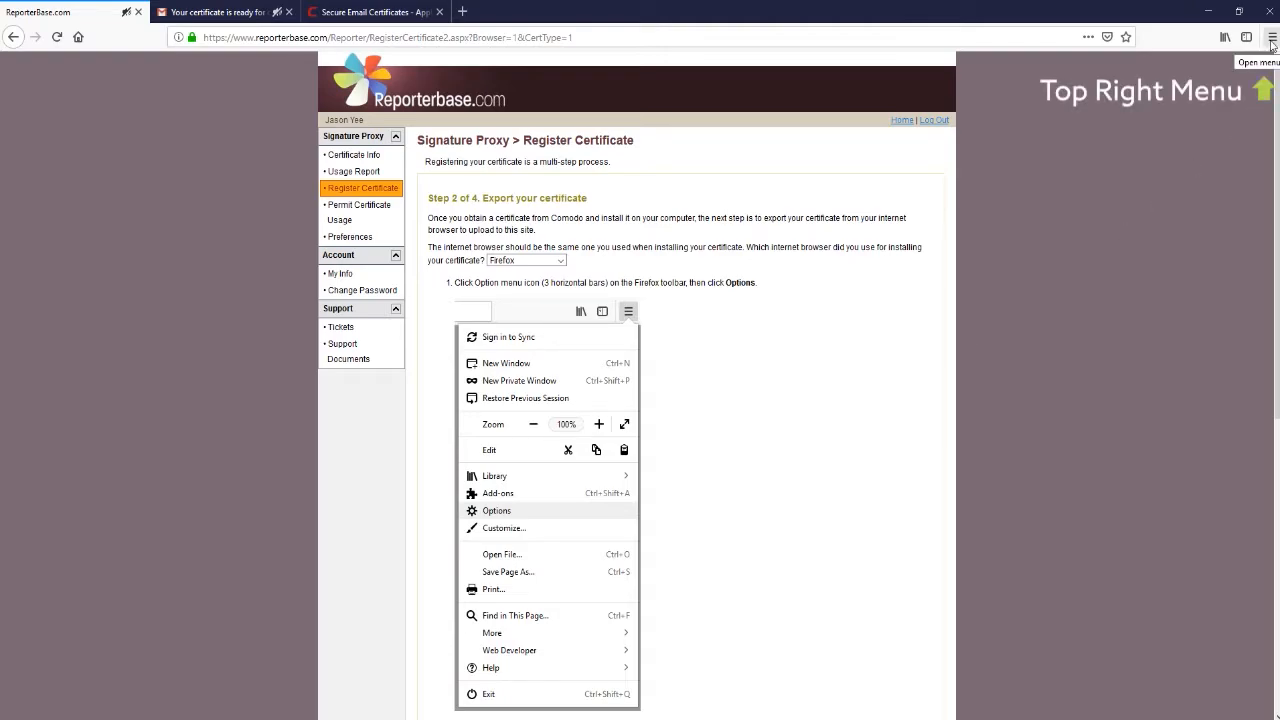
Open Firefox's Certificate Manager from Options > Privacy & Security > View Certificates.
click(1272, 38)
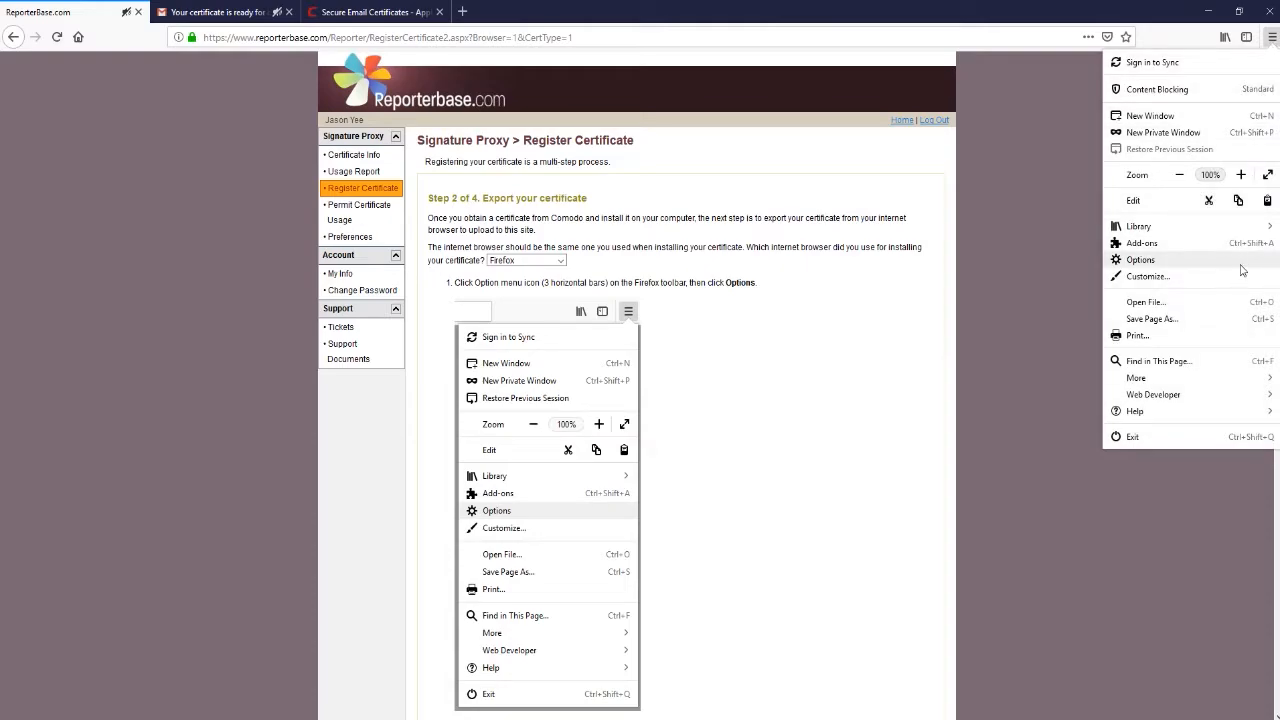
click(1141, 260)
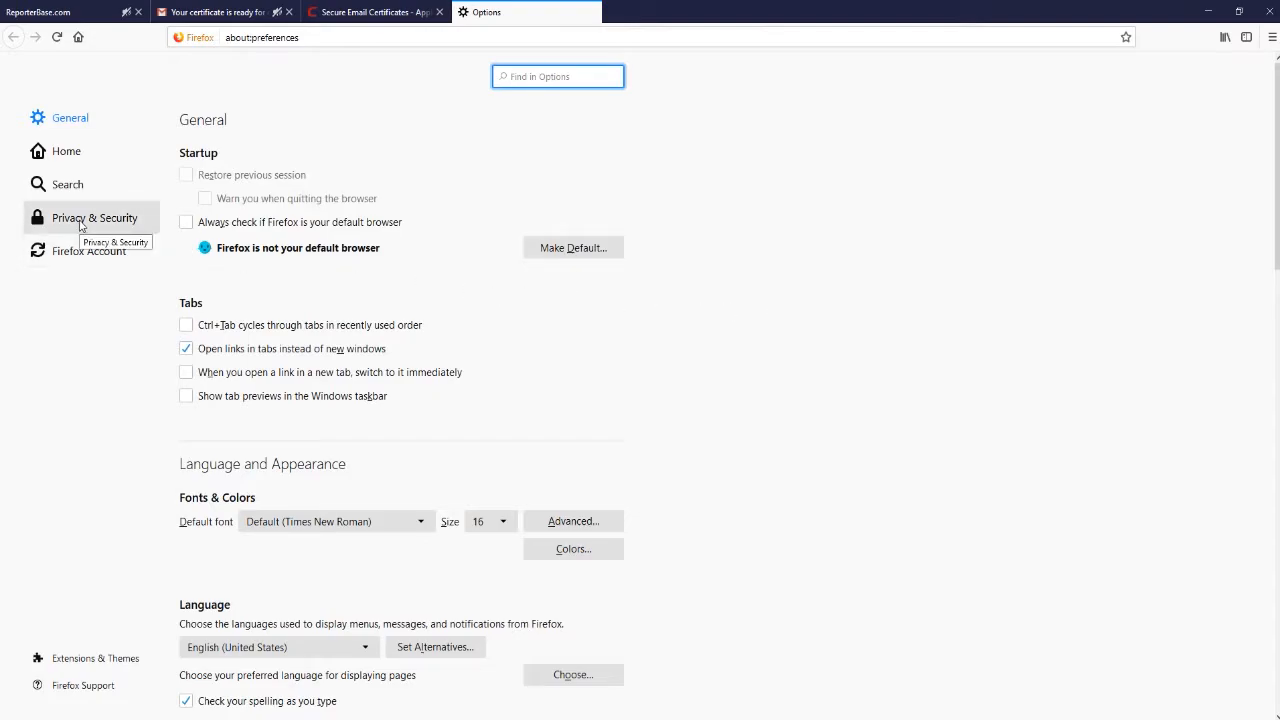
click(81, 226)
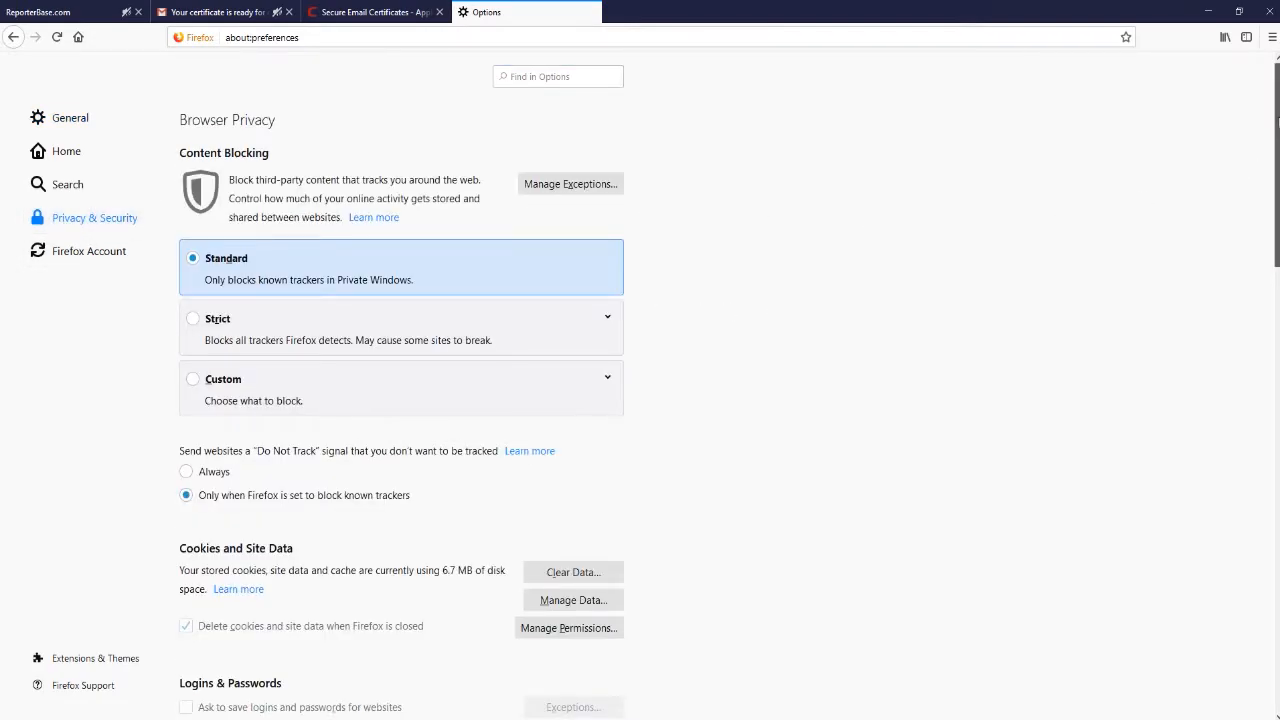
drag(1277, 120, 1277, 565)
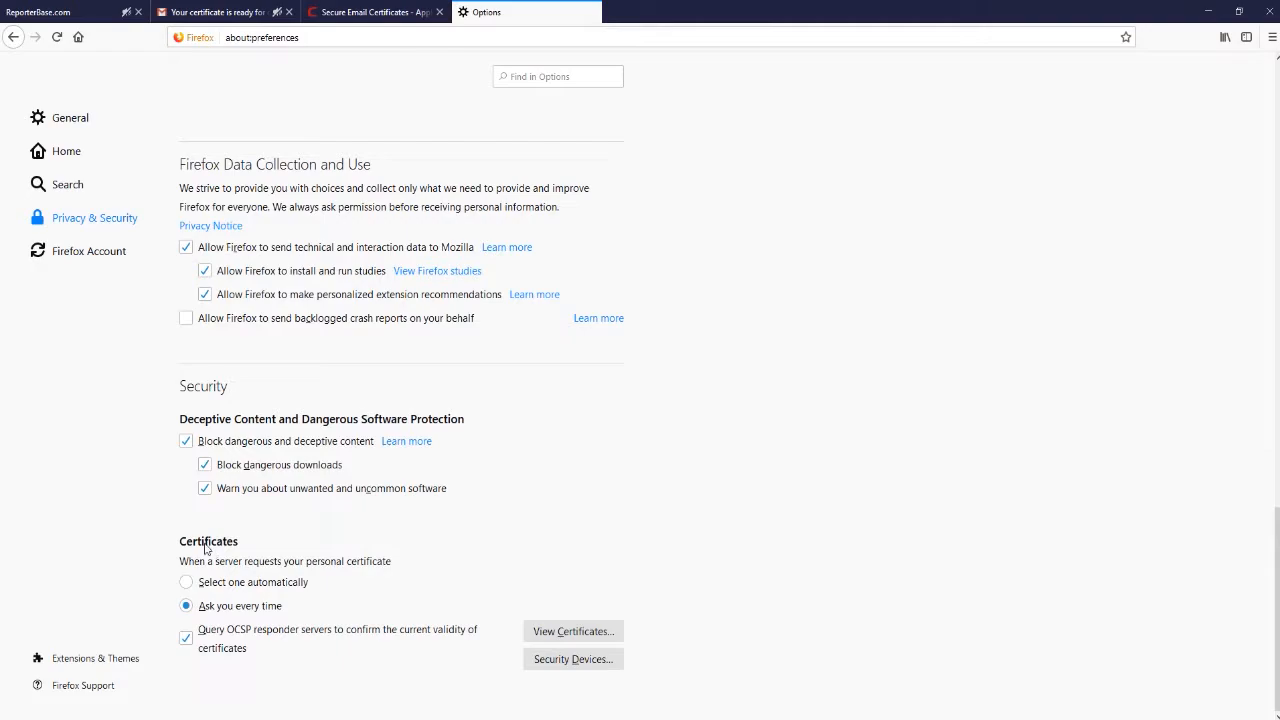
click(553, 632)
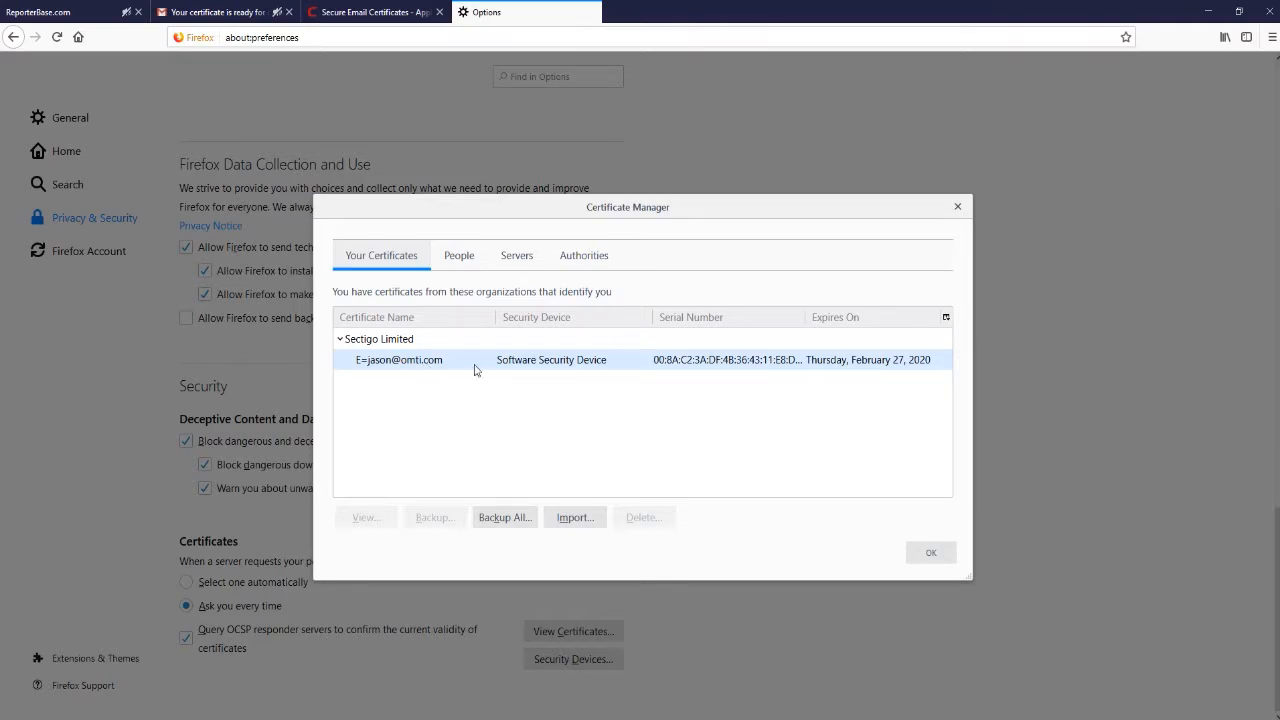
Select the Sectigo Limited certificate and start a backup to a PKCS12 file.
click(418, 370)
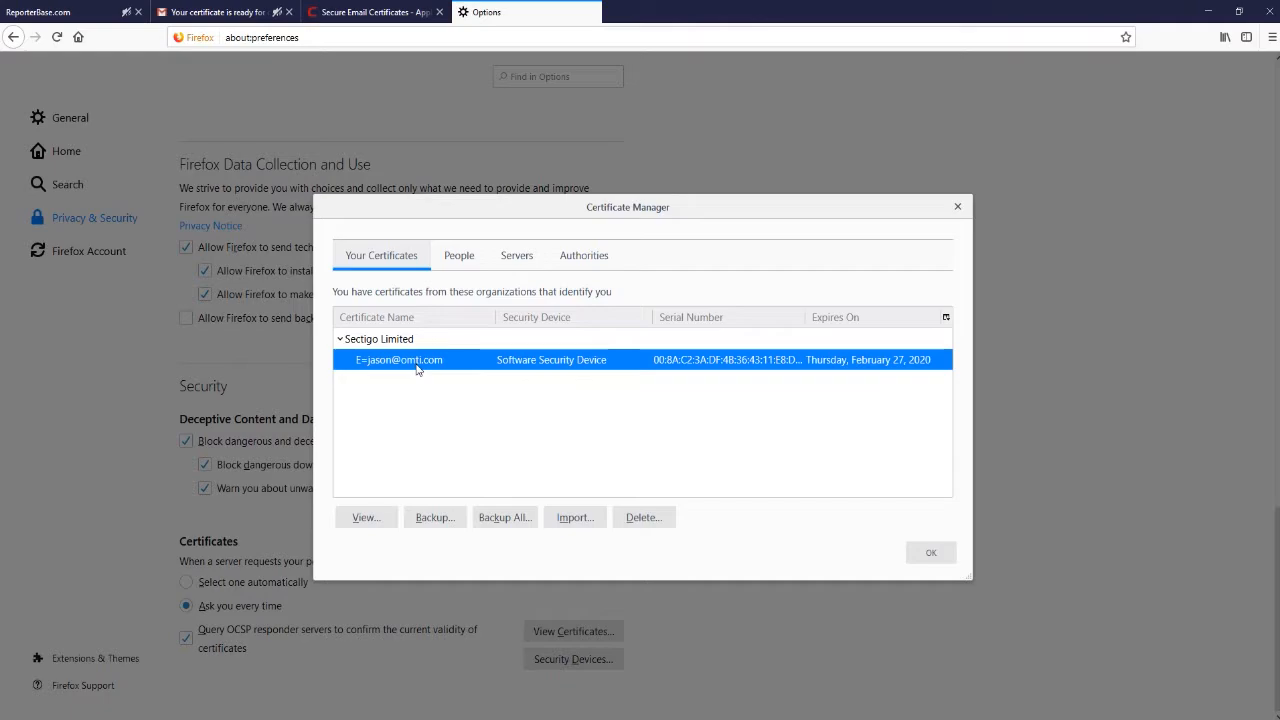
click(434, 517)
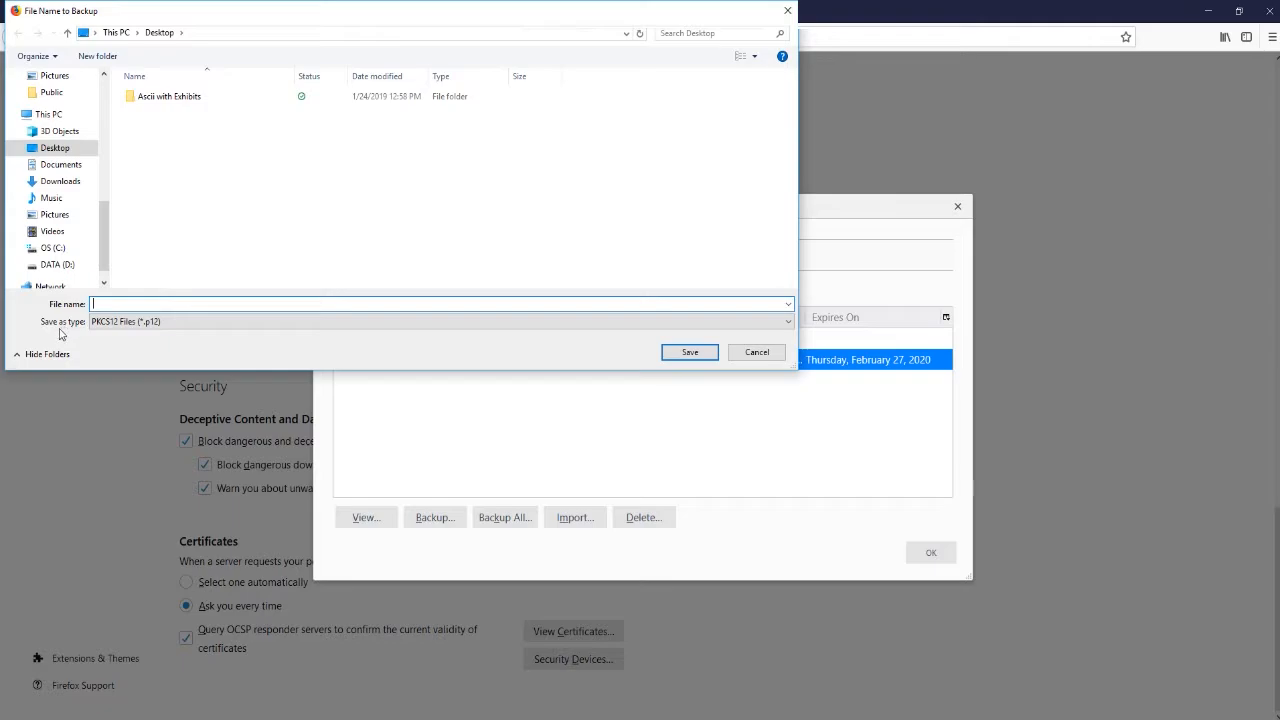
Enter a name for the backup file and save it as a .p12 on the Desktop.
text(JasonCert)
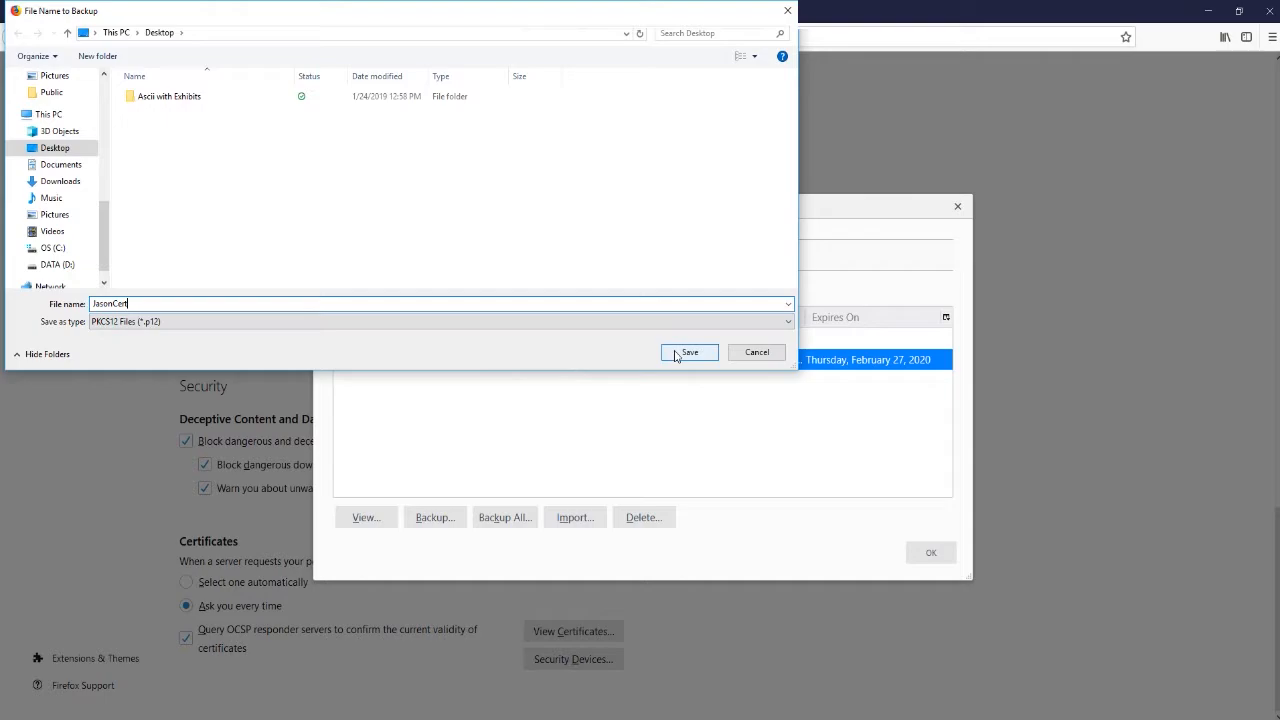
click(677, 353)
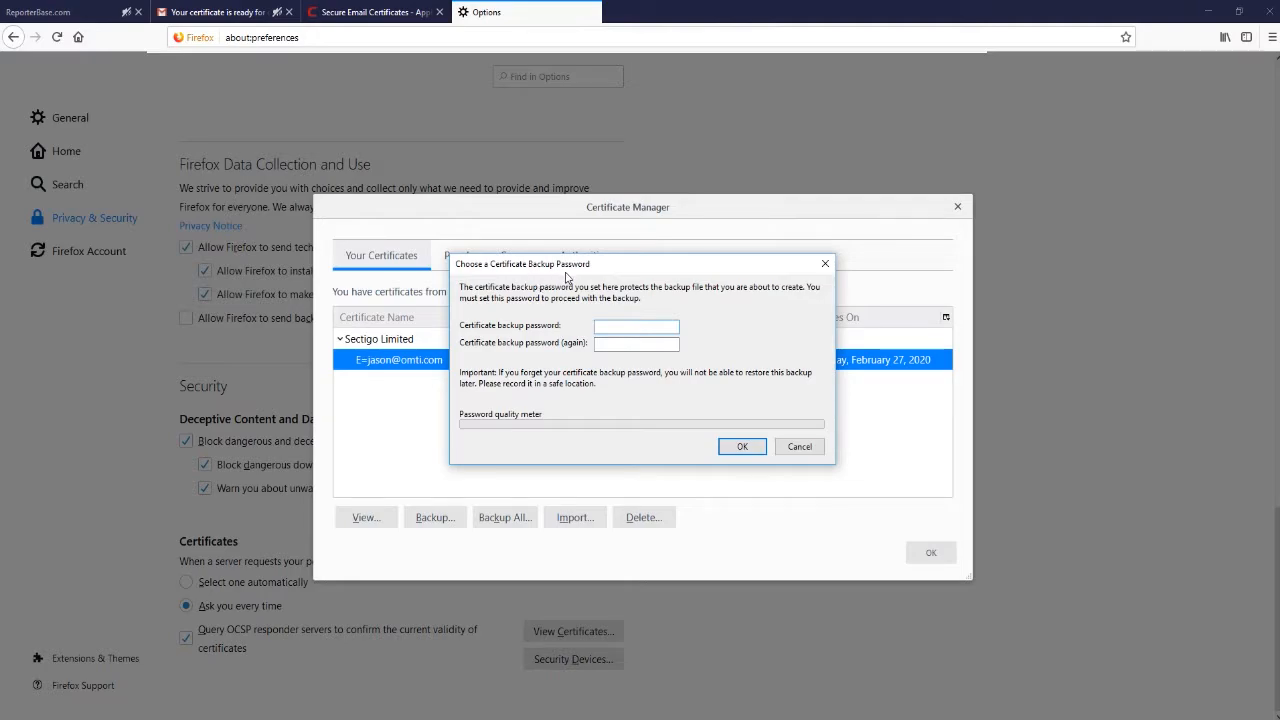
Set and confirm the certificate backup password, then close Certificate Manager.
text(••••••••)
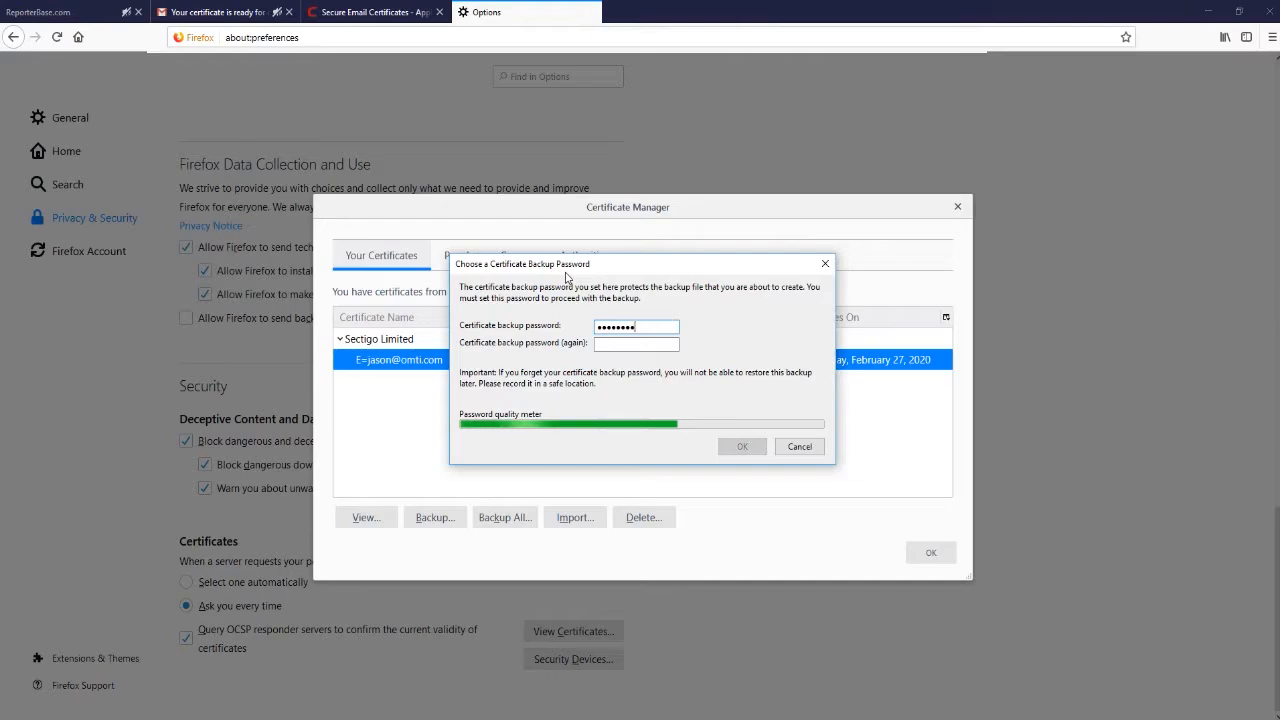
key(Tab)
text(••••••••)
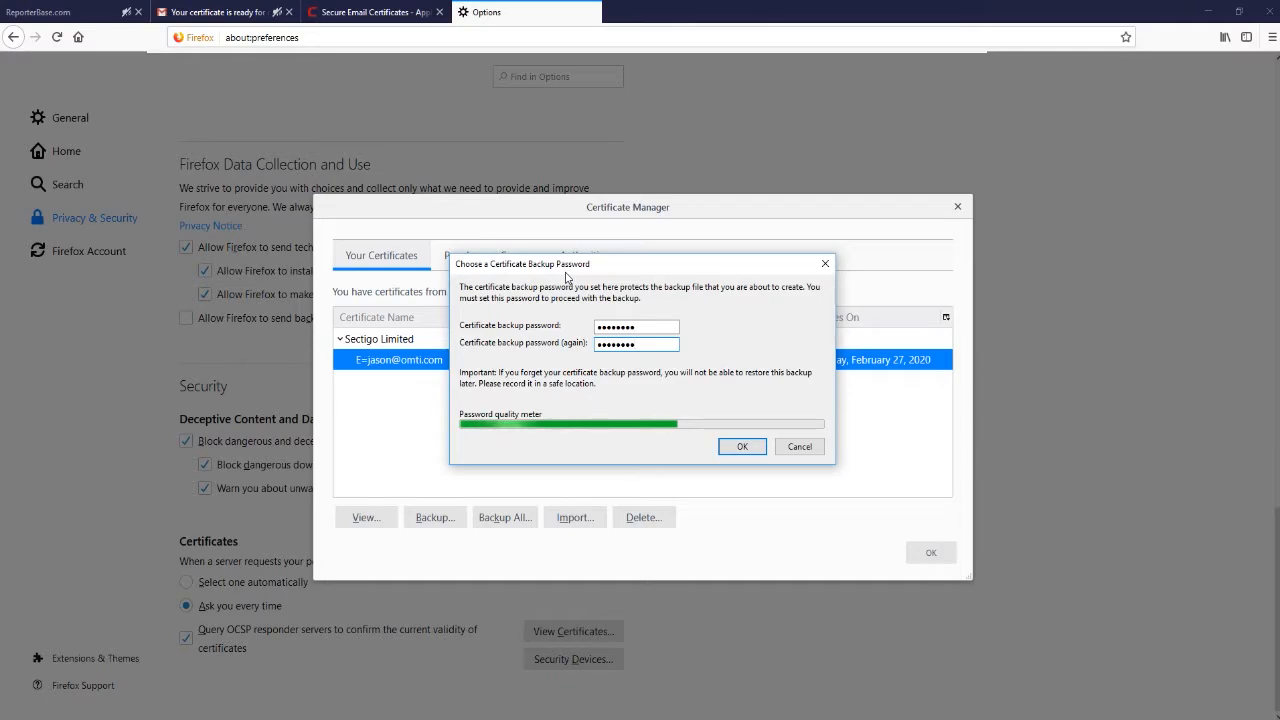
click(742, 448)
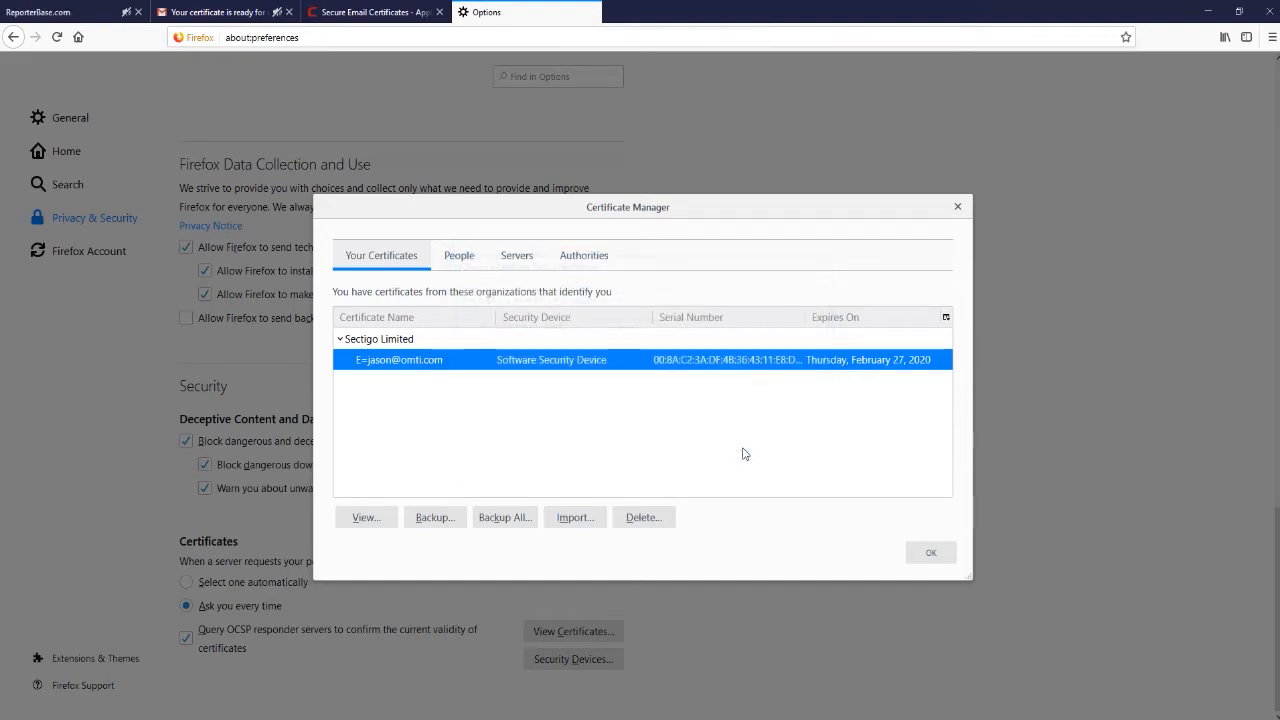
click(928, 553)
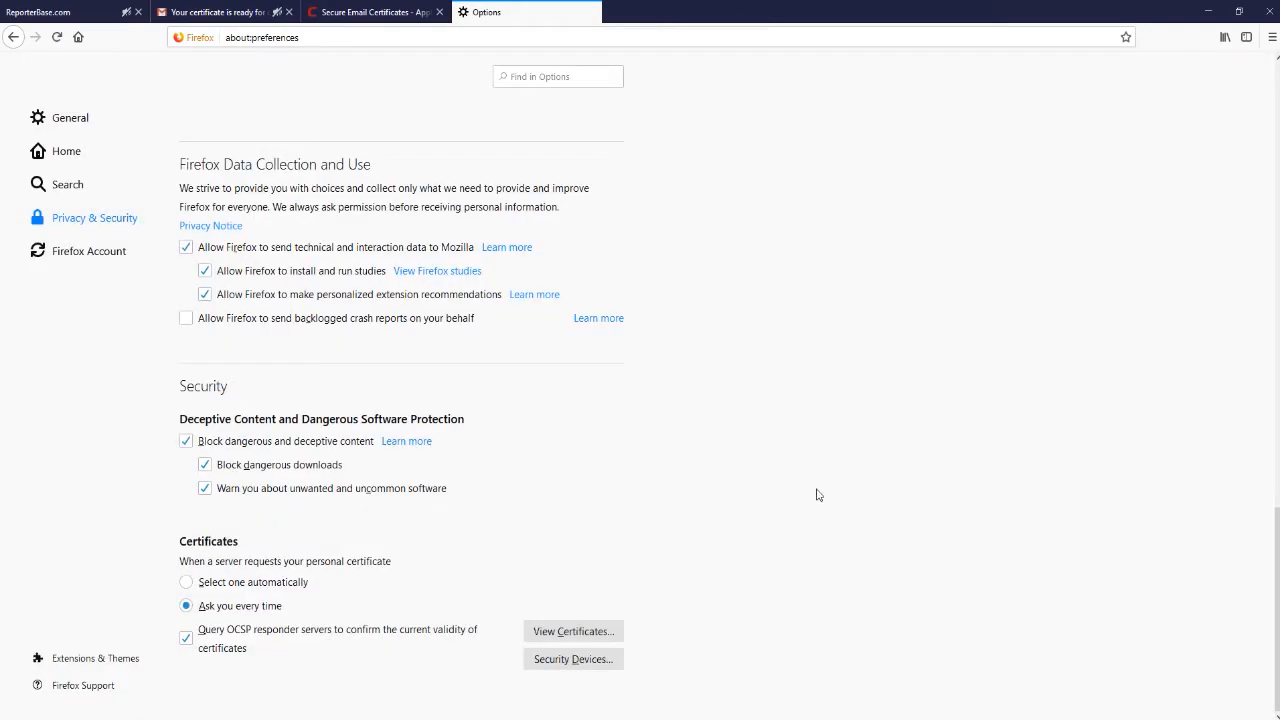
Back on ReporterBase, advance to Step 3 of 4, Register your certificate.
click(88, 20)
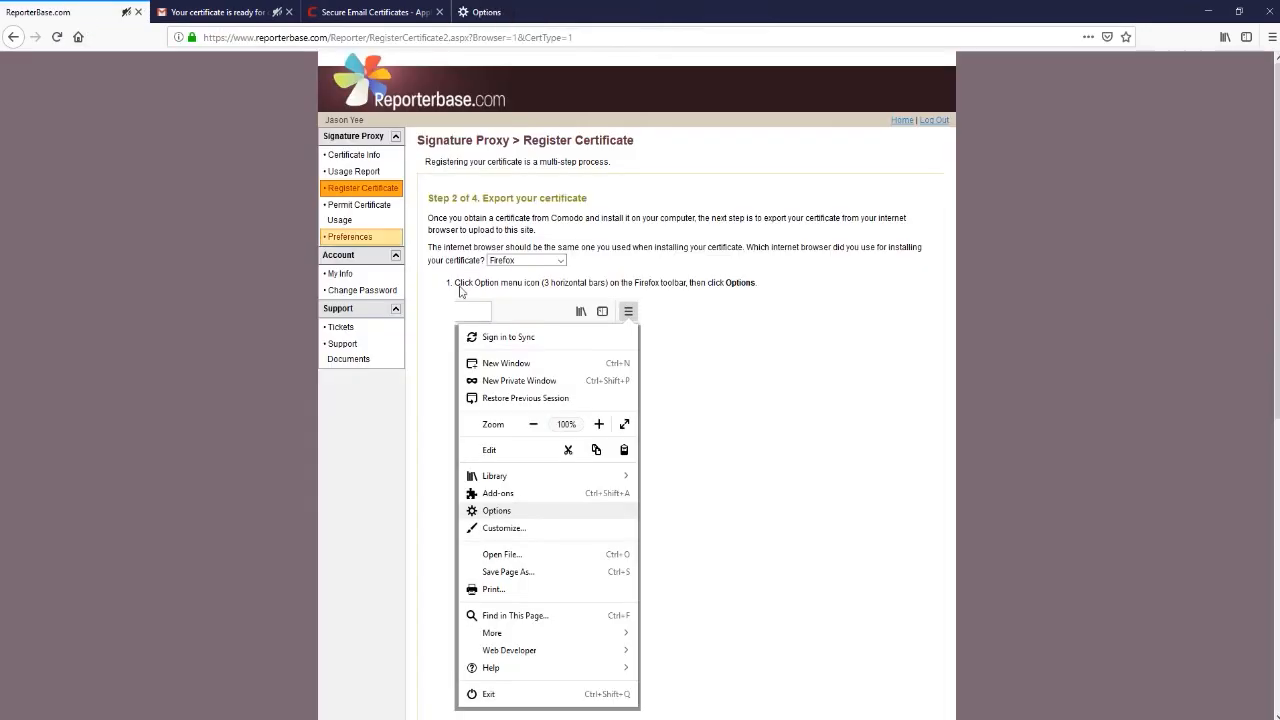
scroll(912, 485, down, 5)
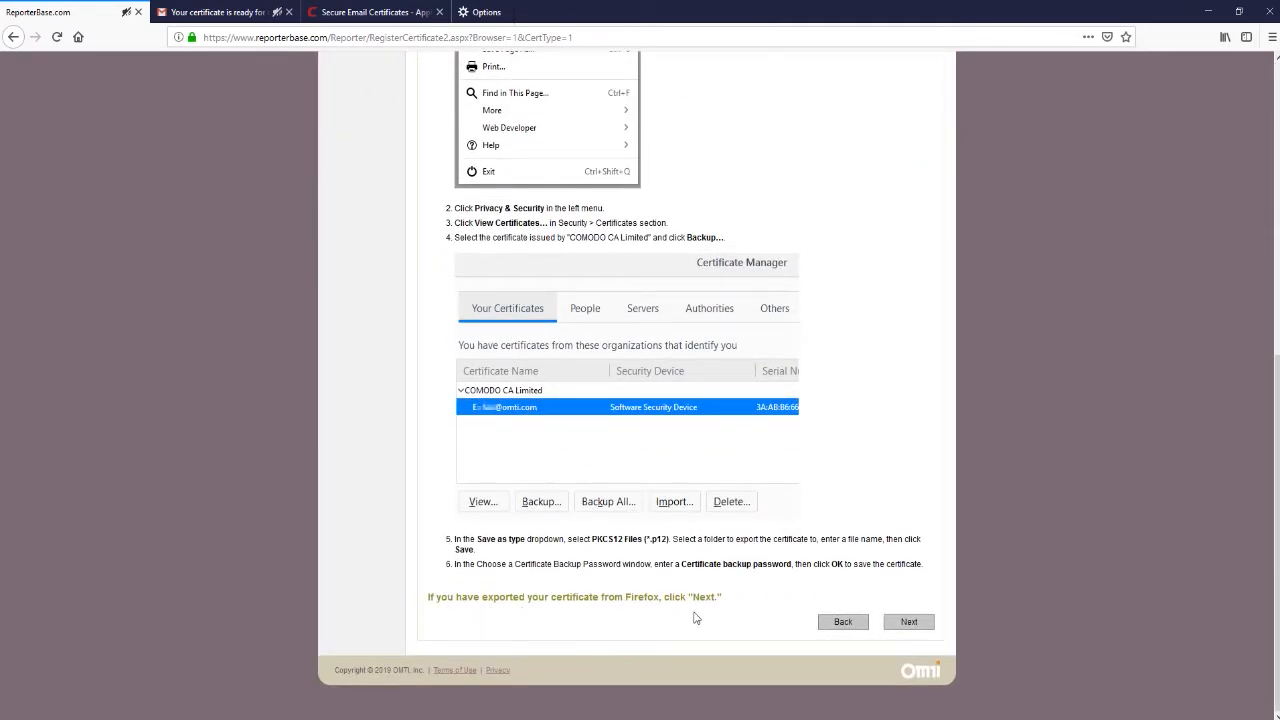
click(909, 622)
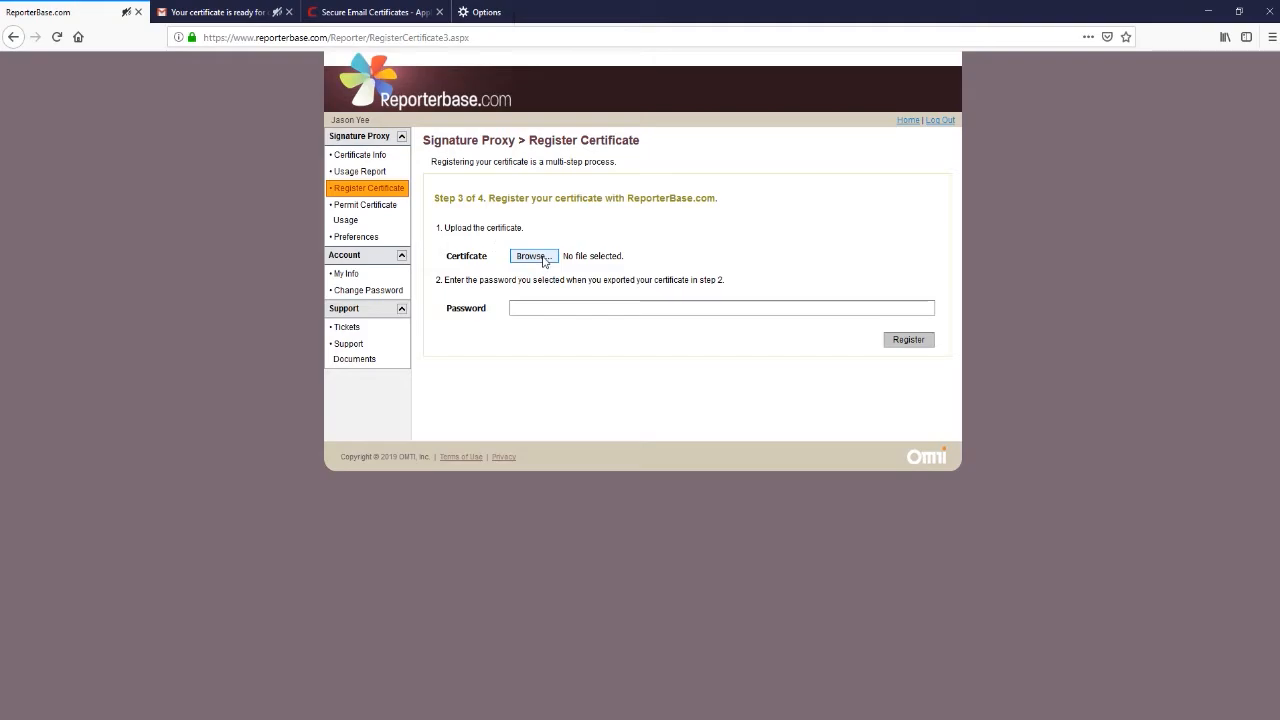
Attach JasonCert.p12, enter its backup password, and register the certificate to reach Step 4 of 4.
click(533, 256)
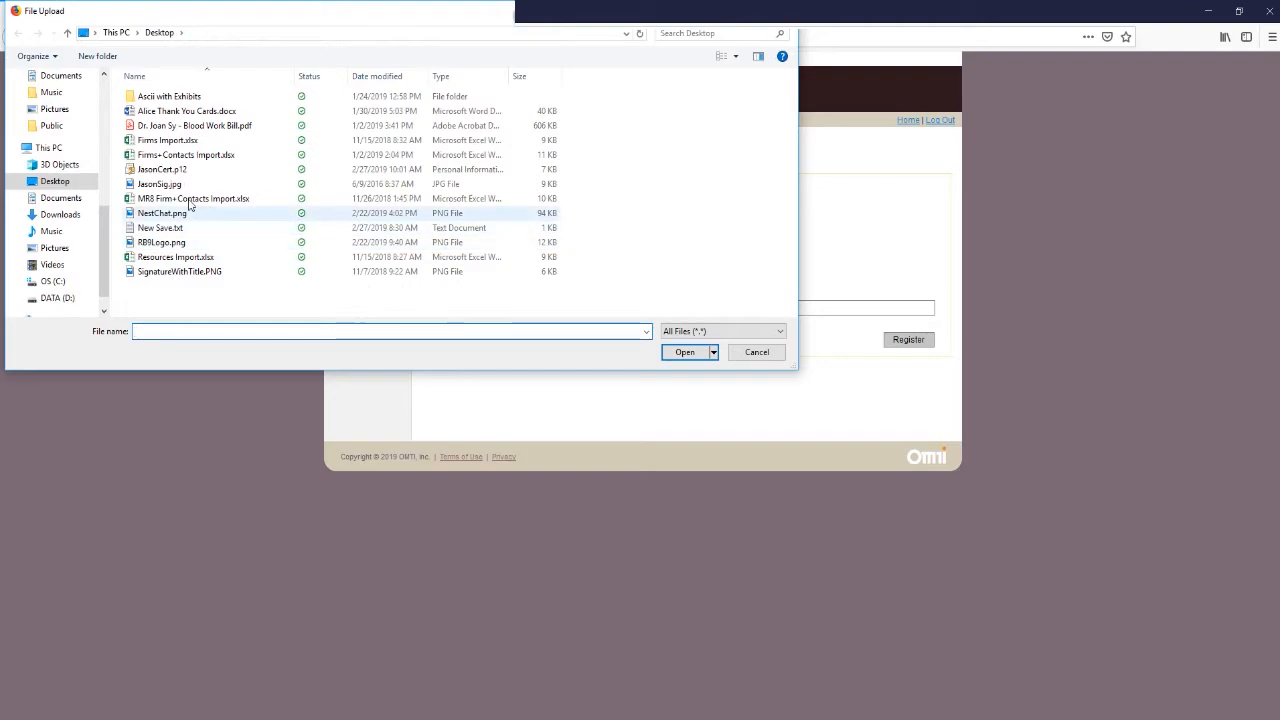
click(178, 171)
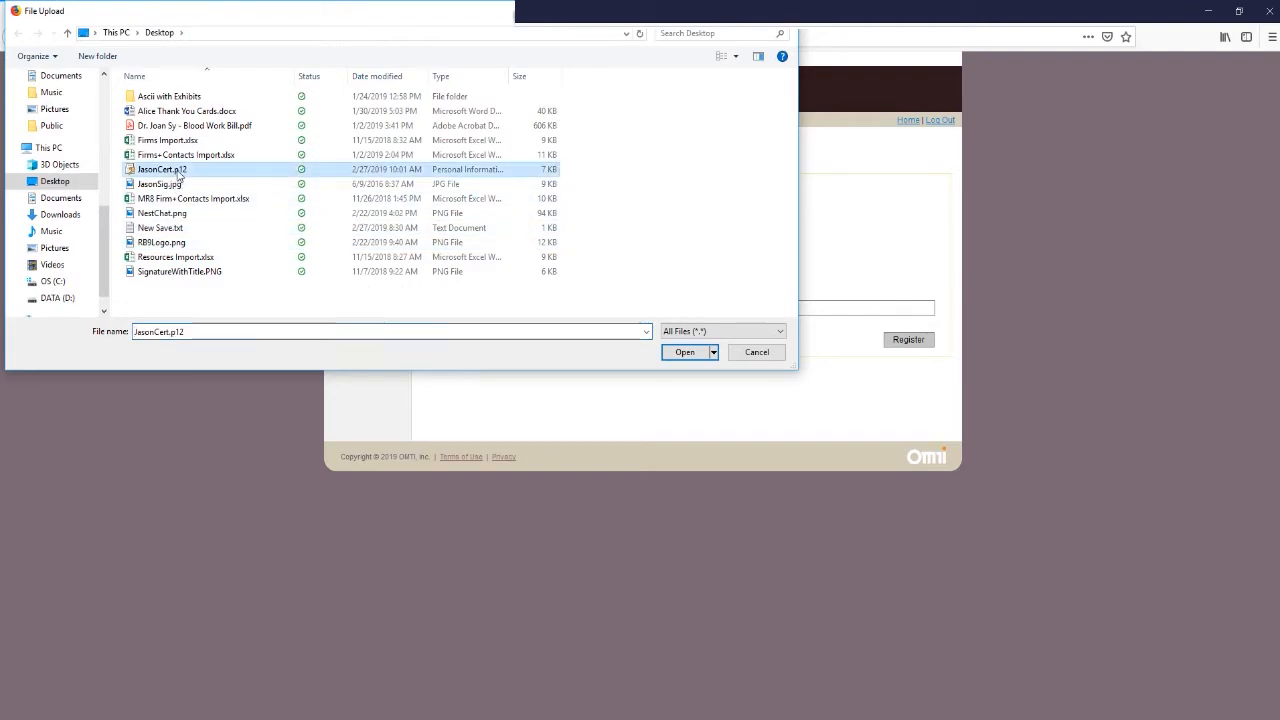
click(685, 355)
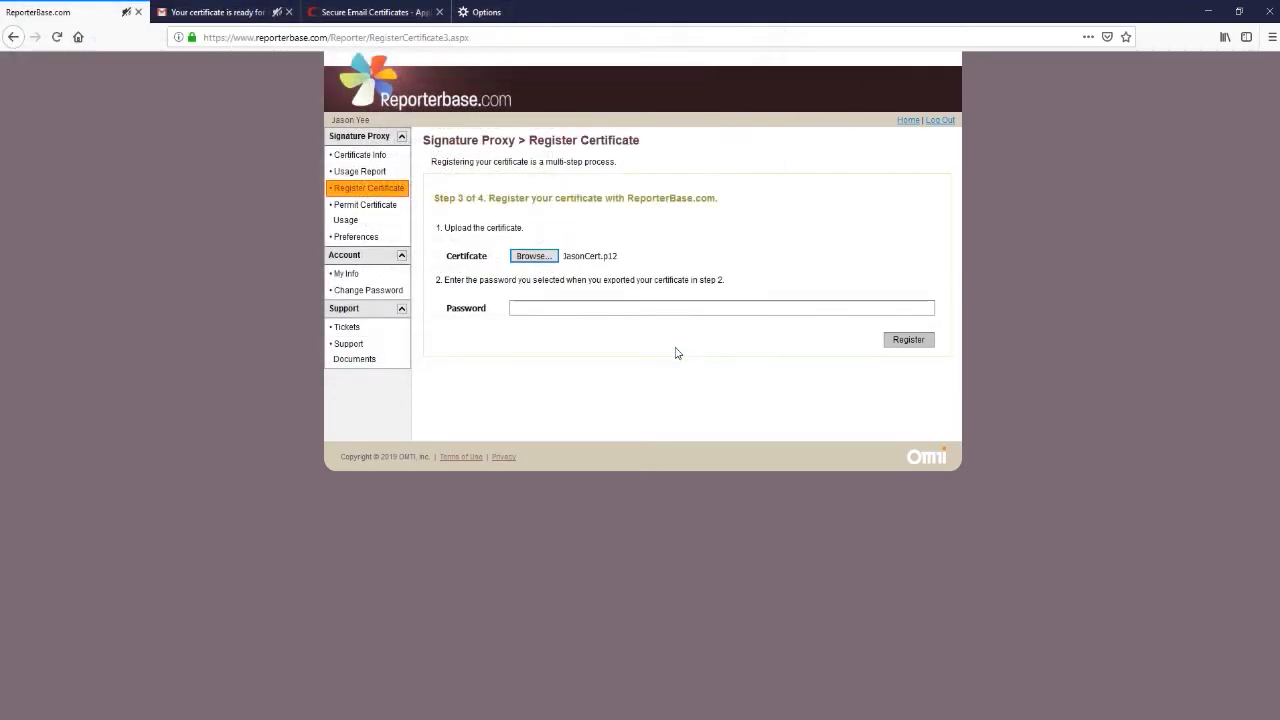
click(586, 306)
click(642, 309)
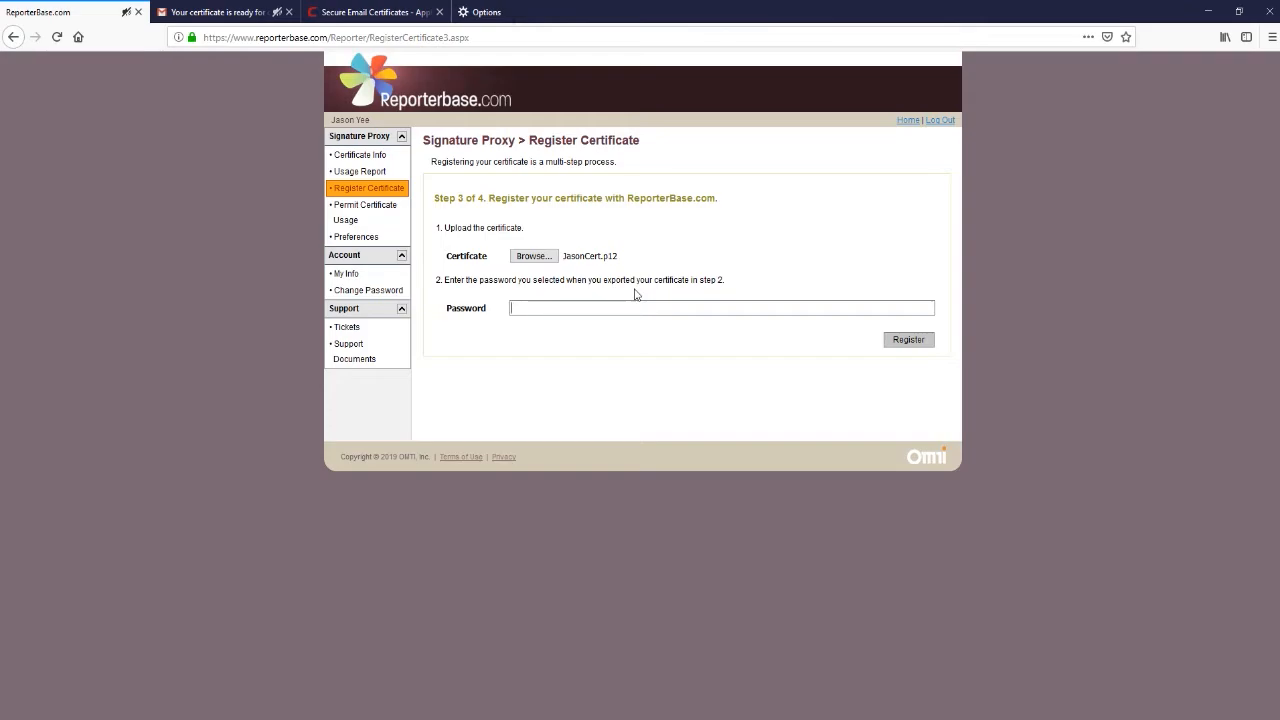
text(********)
click(907, 340)
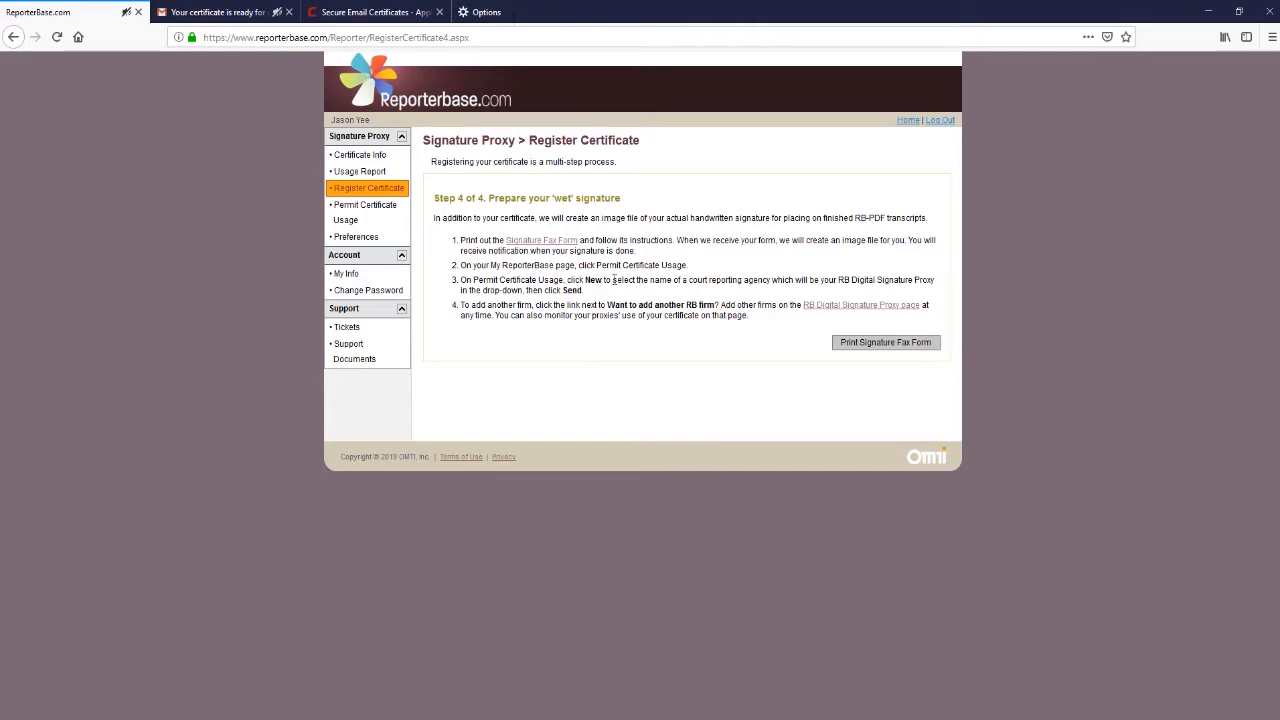
Print the Email/Fax Signature Form from its popup, look it over, then close that window.
click(878, 352)
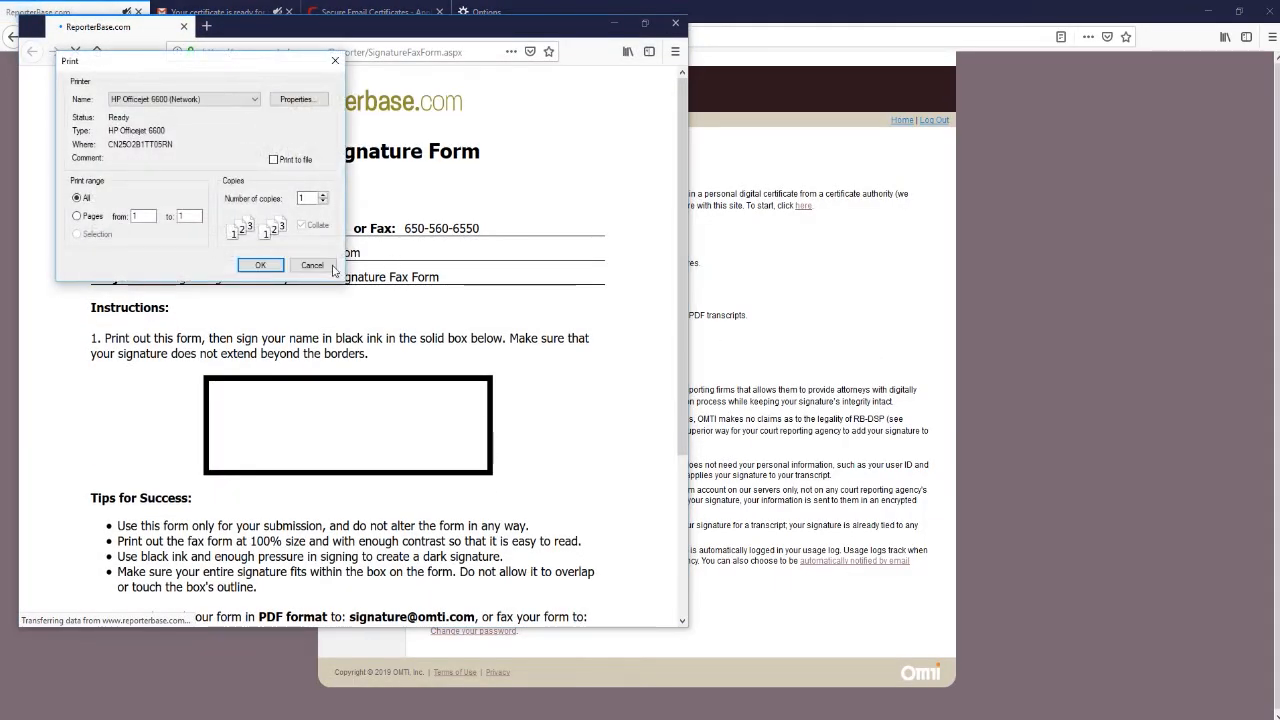
click(306, 266)
click(262, 266)
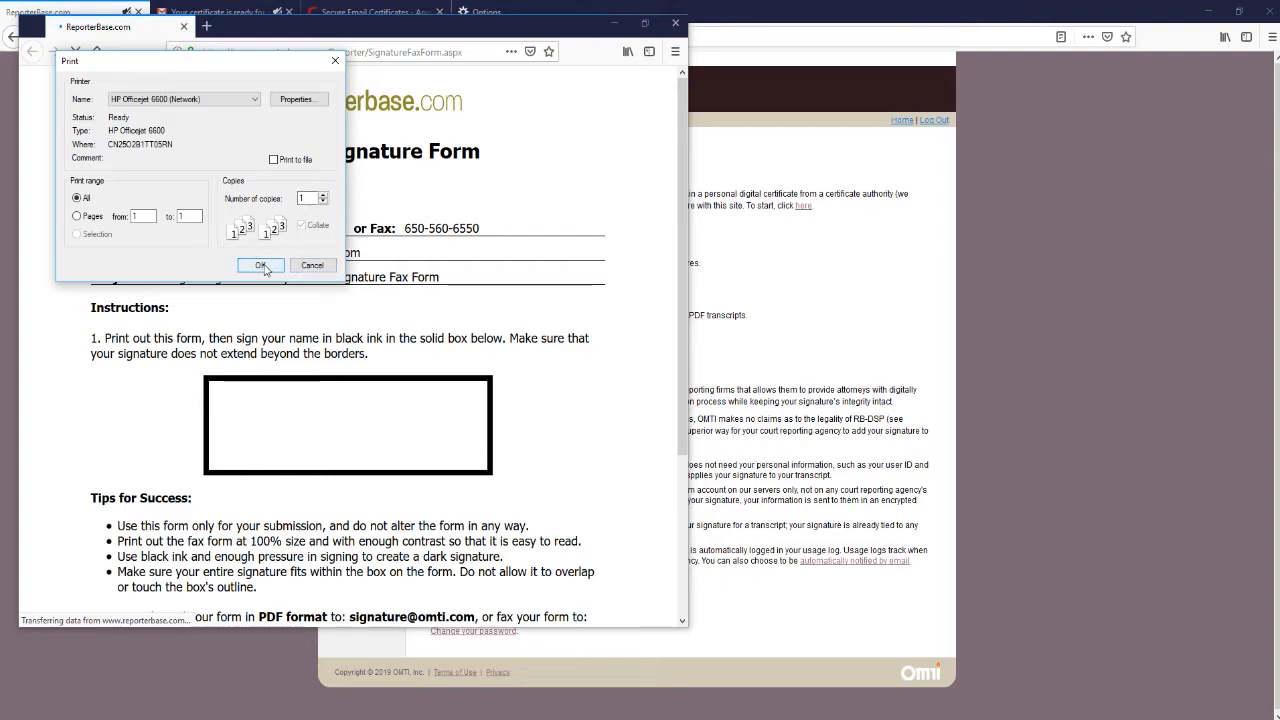
click(262, 266)
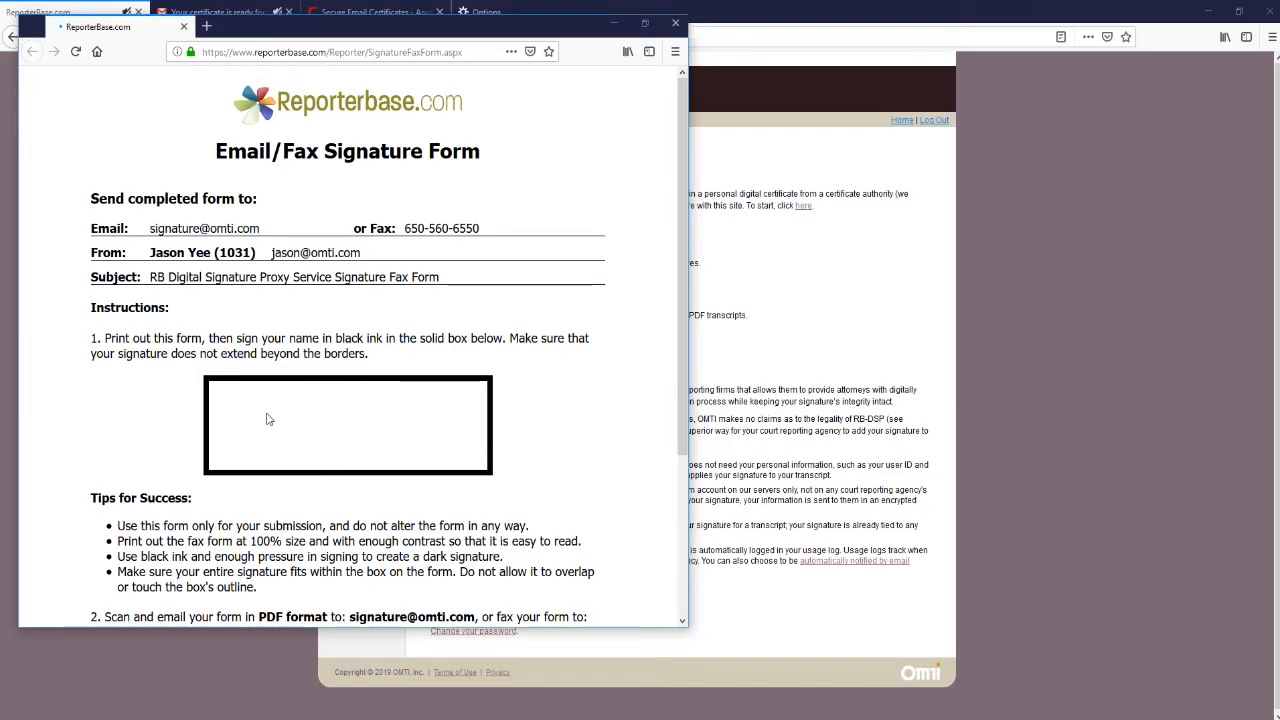
scroll(267, 419, down, 3)
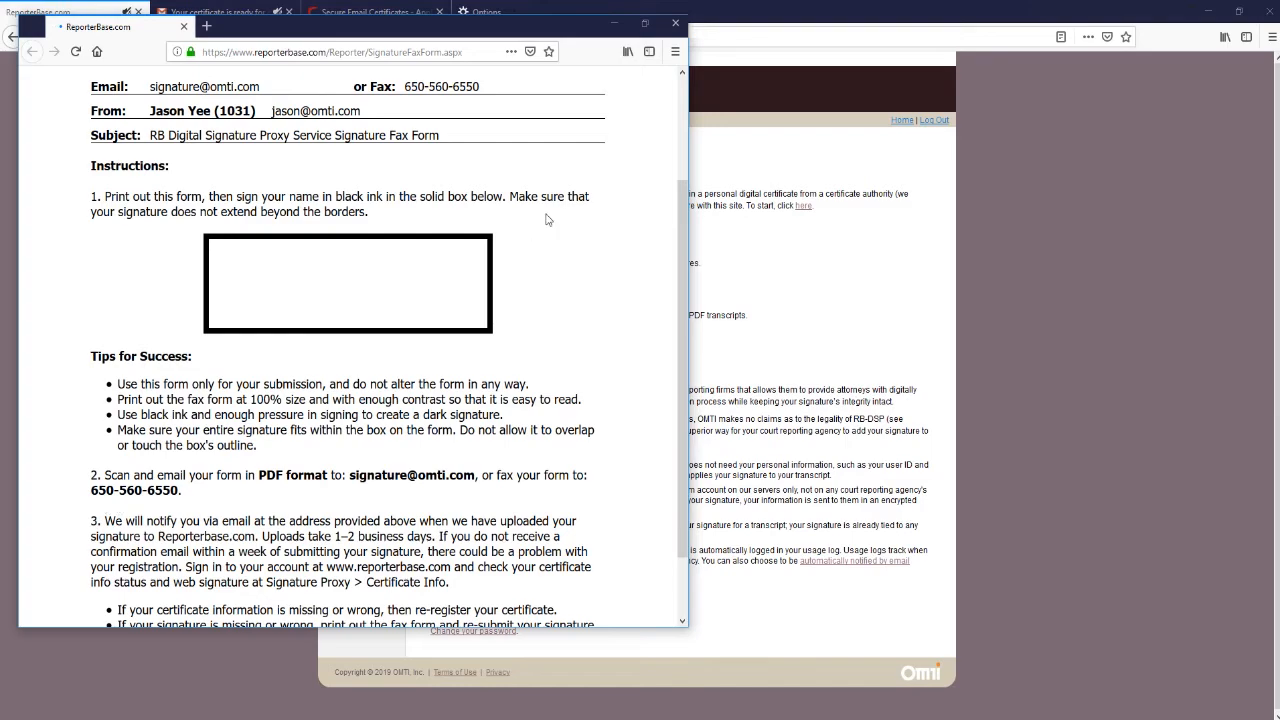
click(675, 23)
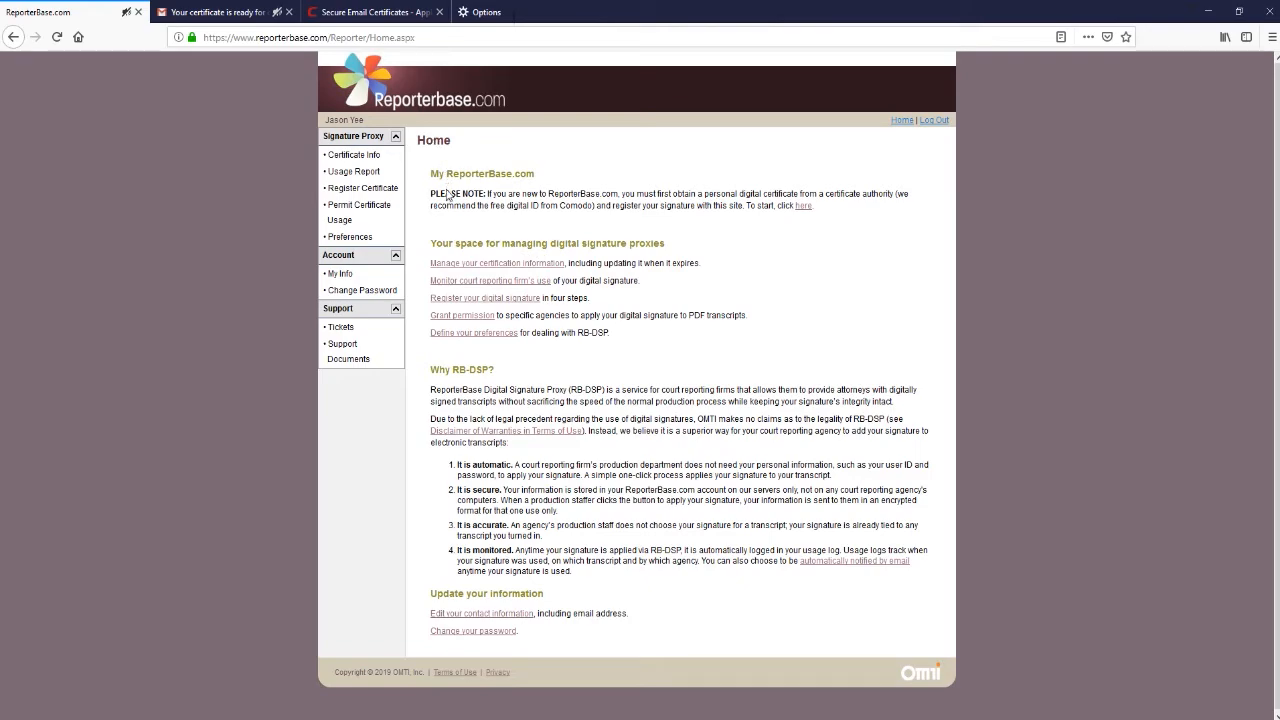
Check the Certificate Info page, then open Permit Certificate Usage to see the approved agencies.
click(366, 160)
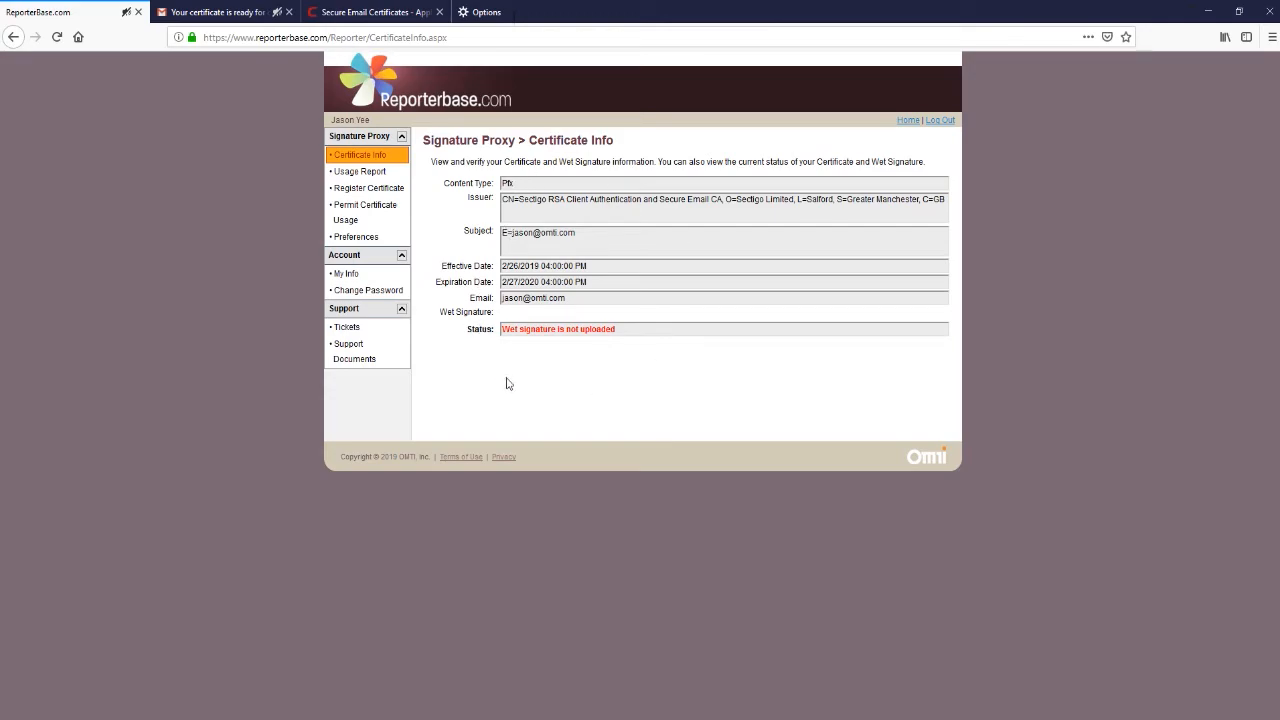
click(371, 219)
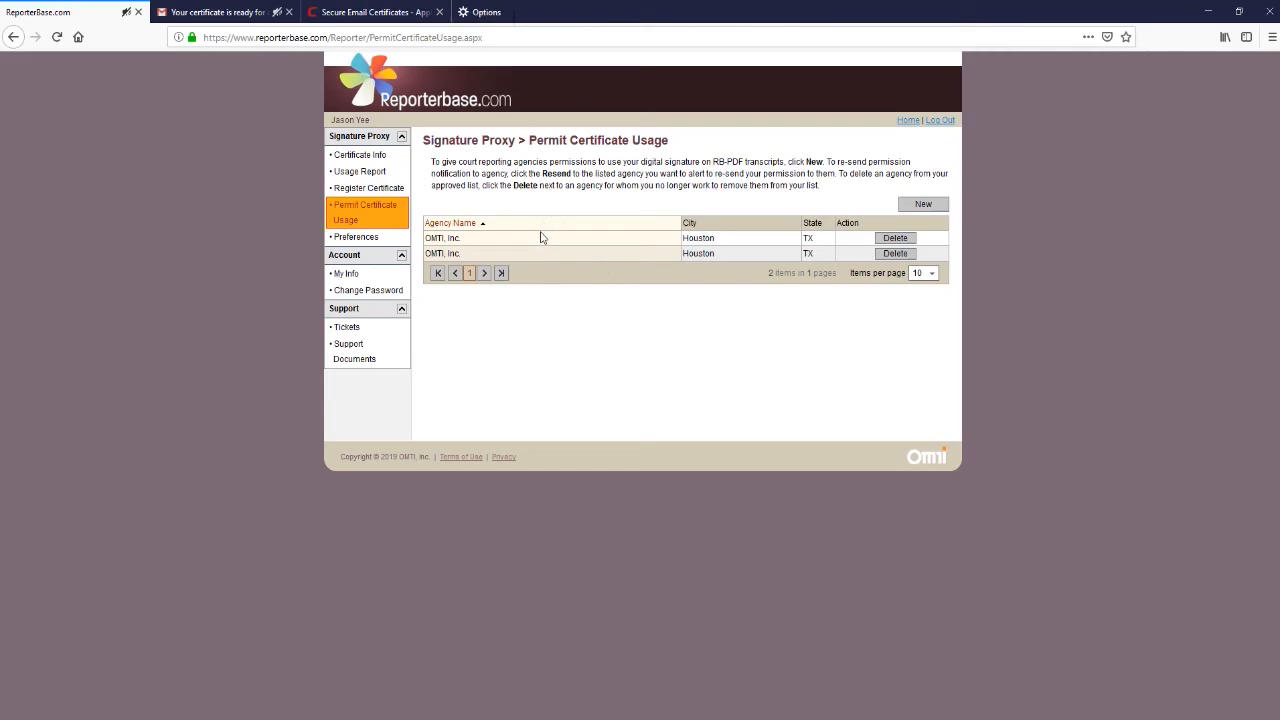
click(923, 205)
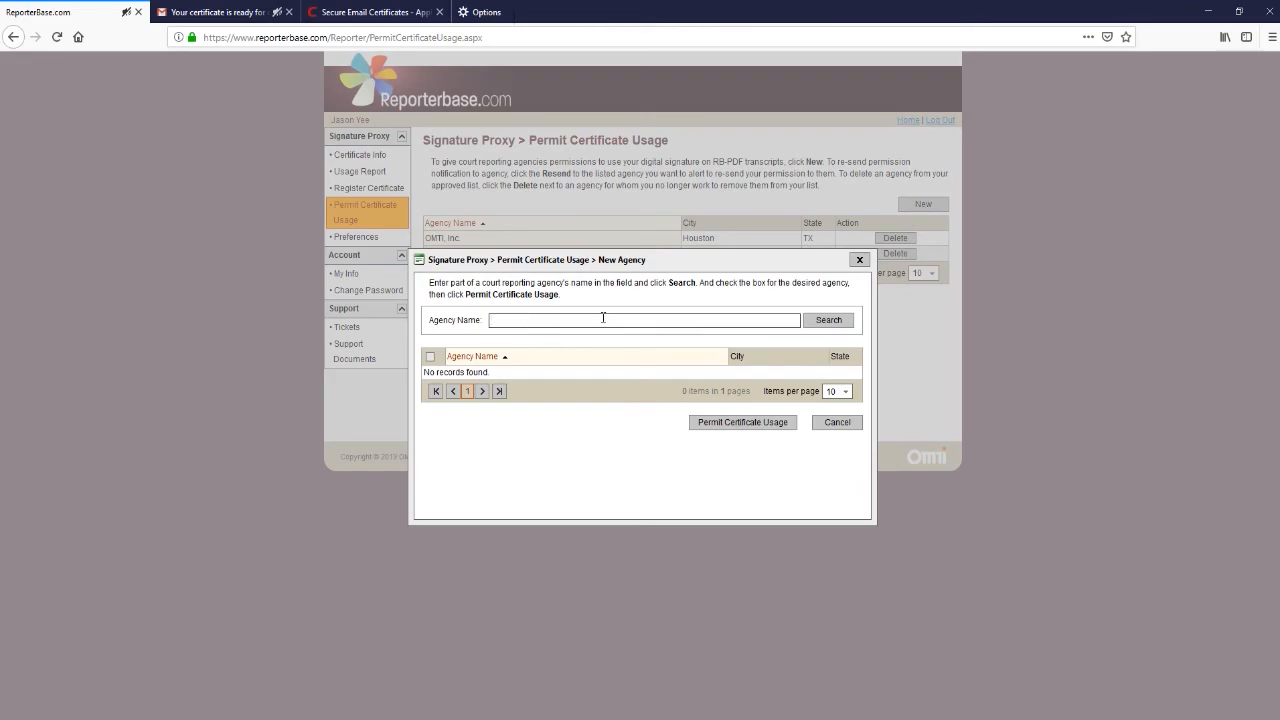
text(omti)
click(824, 325)
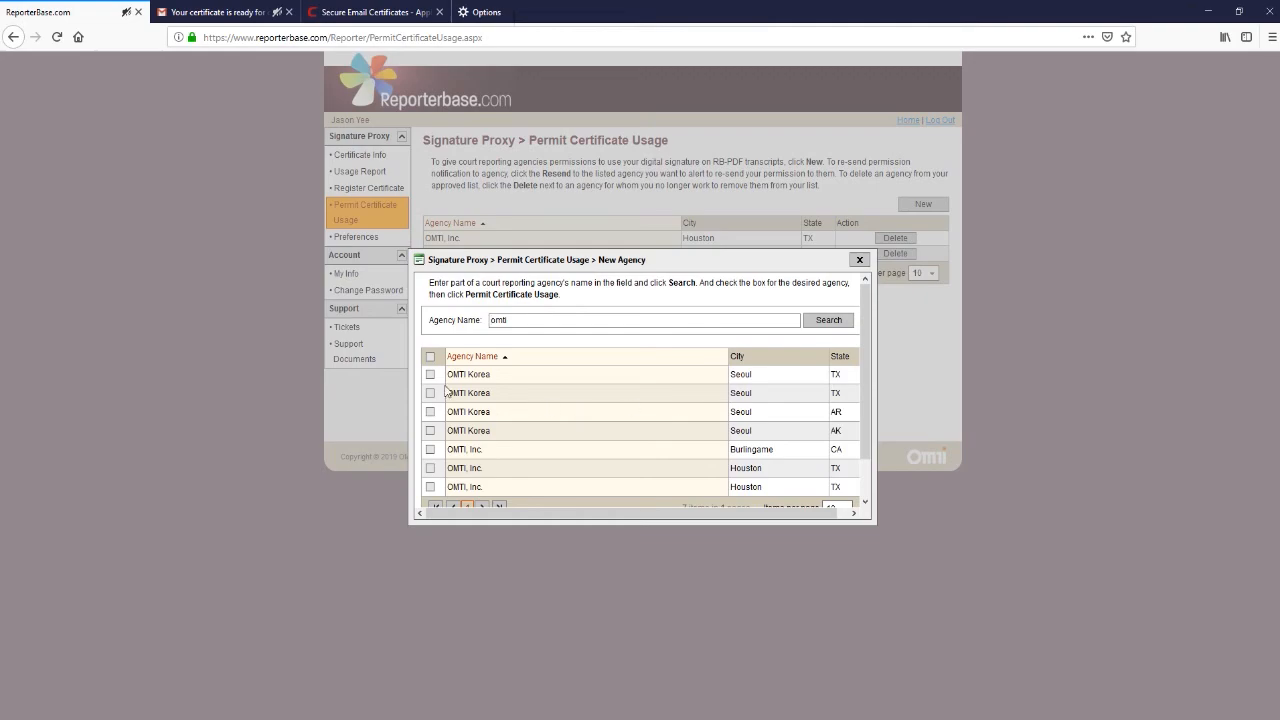
click(430, 374)
click(430, 393)
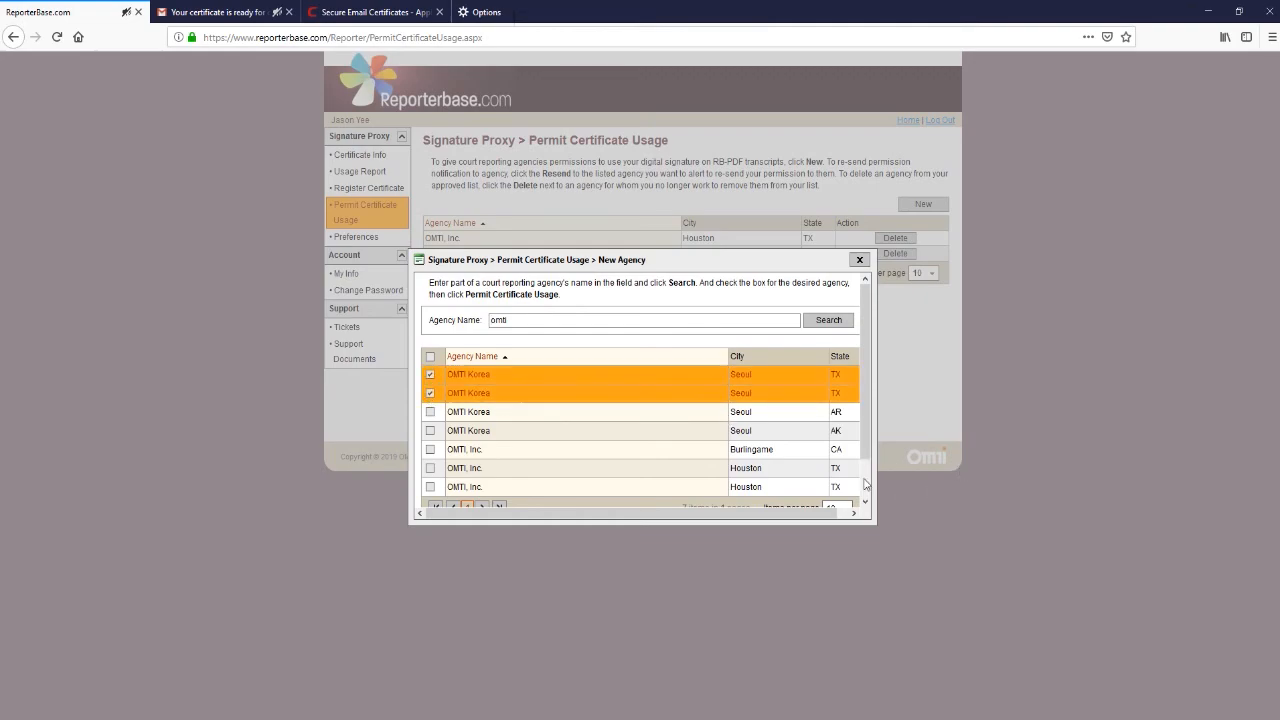
scroll(866, 485, down, 2)
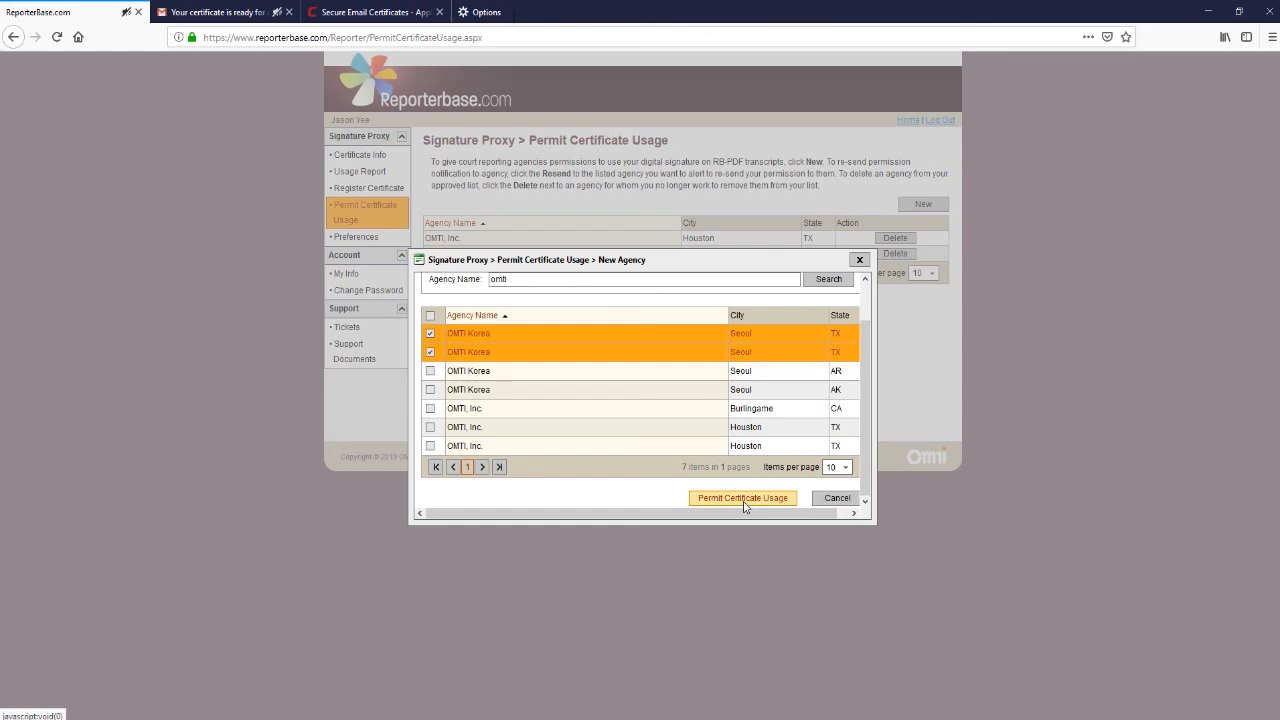
click(859, 260)
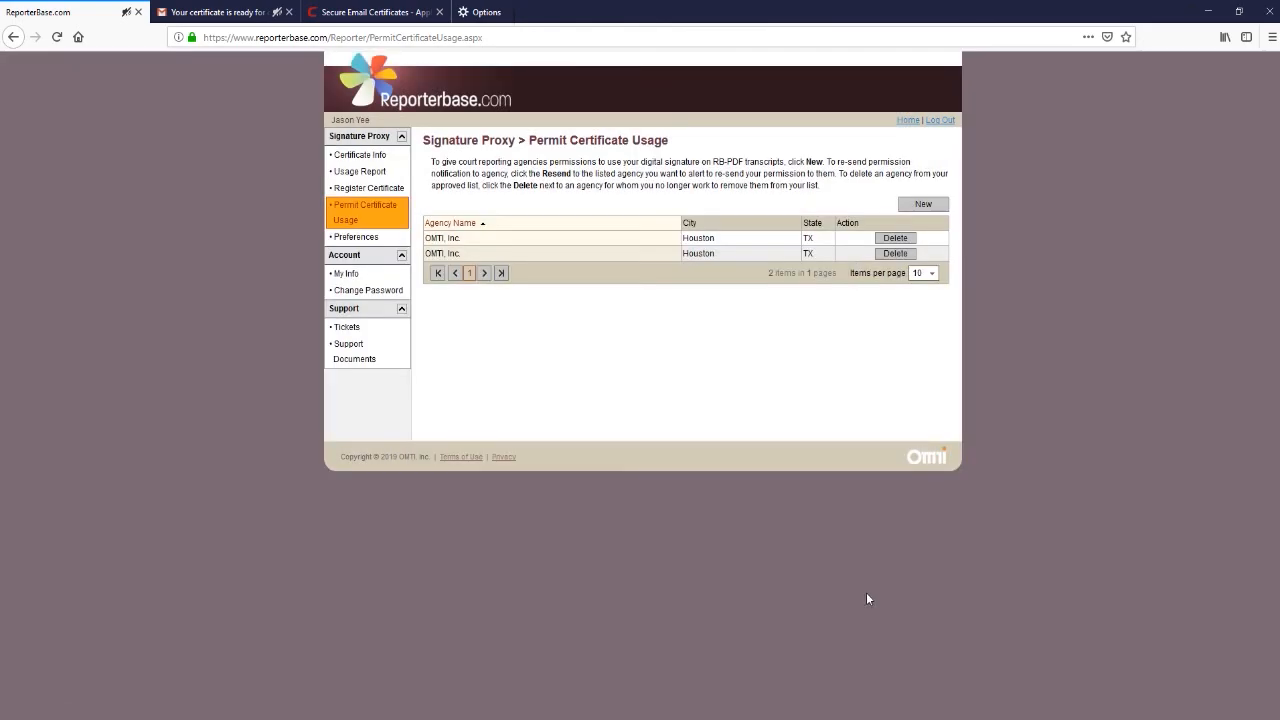